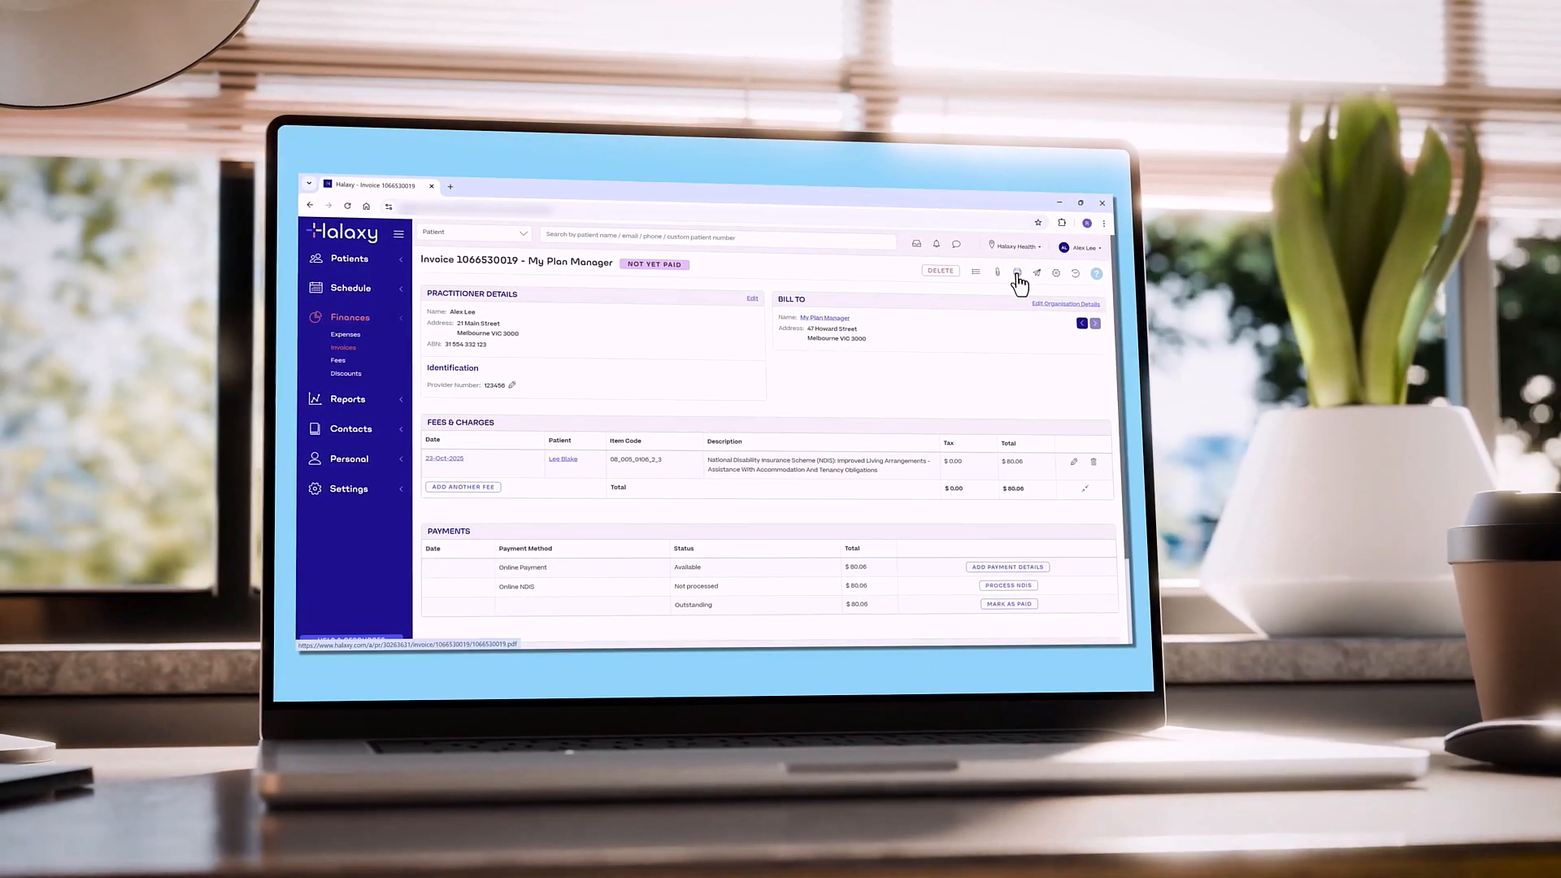
Preview the My Plan Manager invoice as a printable PDF.
{"action": "left_click", "coordinate": [1027, 272]}
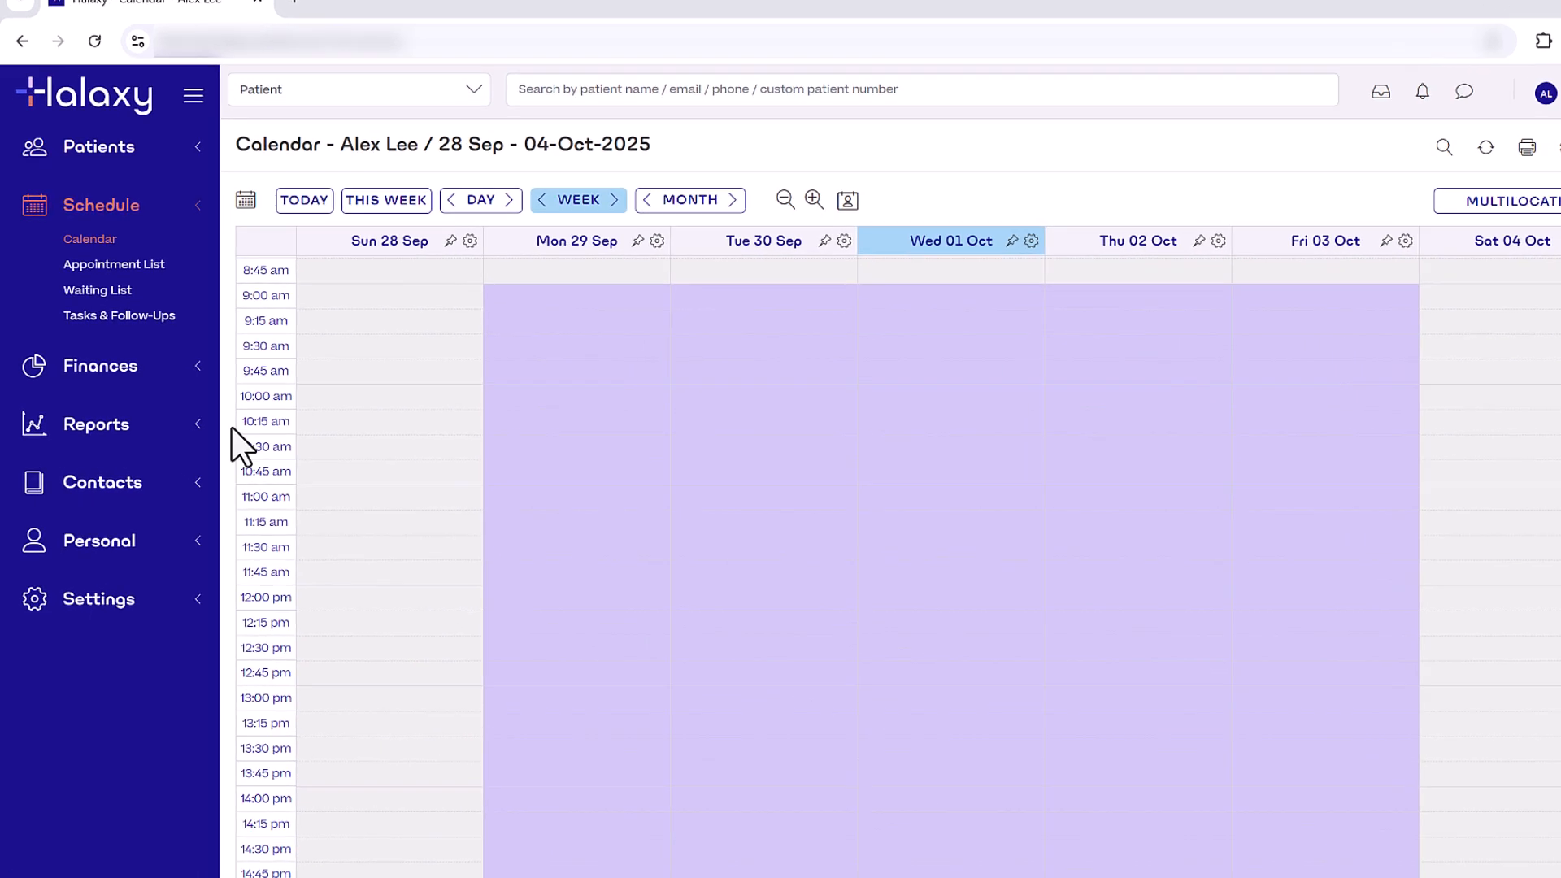
Create the National NDIS early childhood psychology fee 01_700_0118_1_3 with In-clinic consultation location, and save it.
{"action": "left_click", "coordinate": [174, 372]}
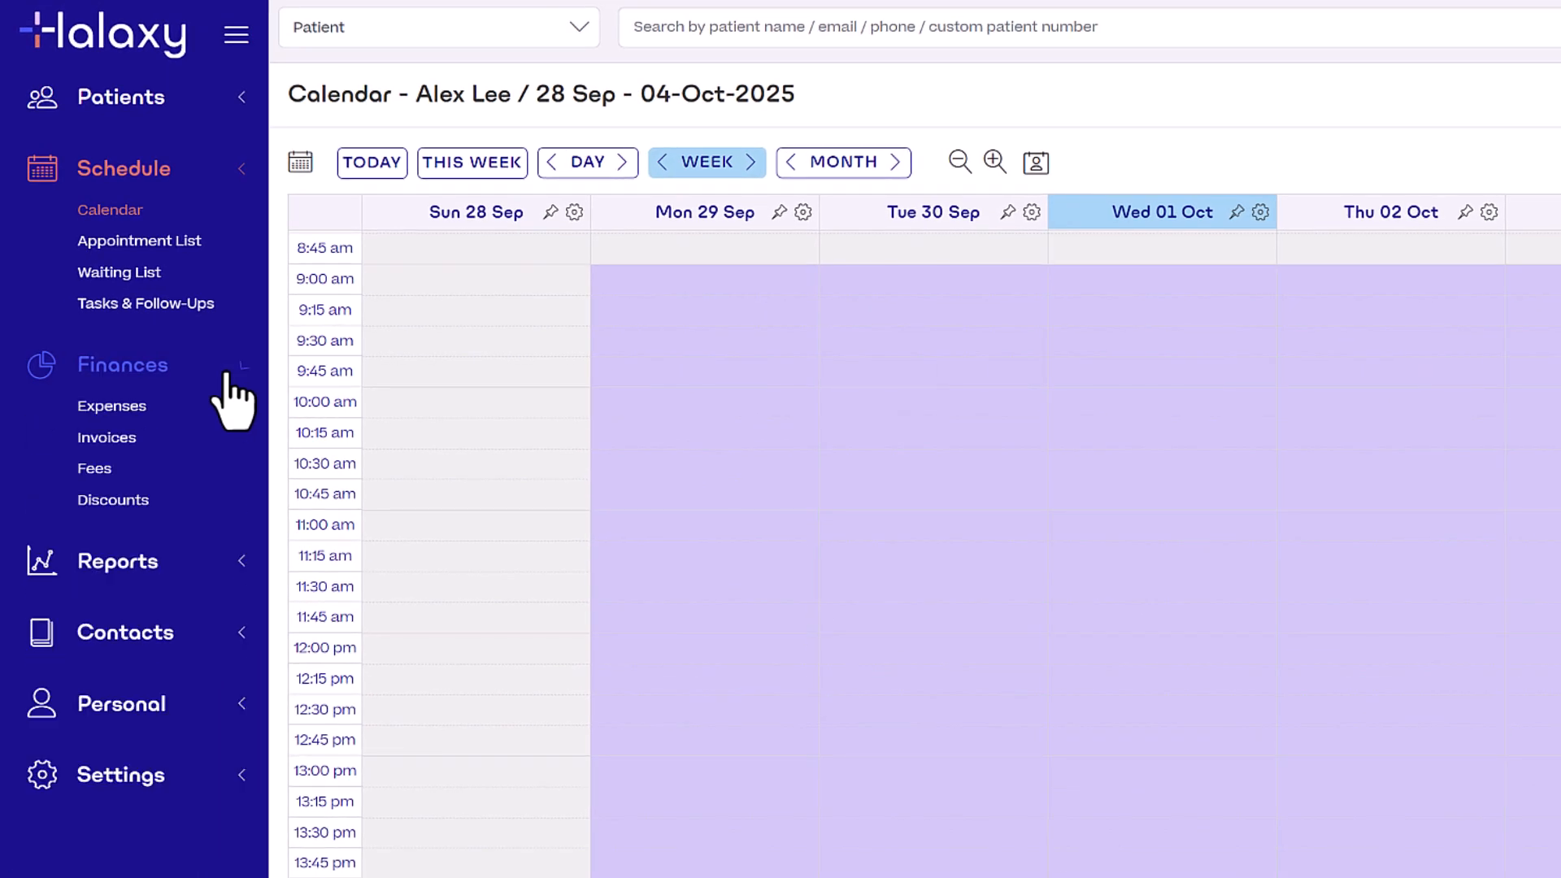
{"action": "left_click", "coordinate": [147, 476]}
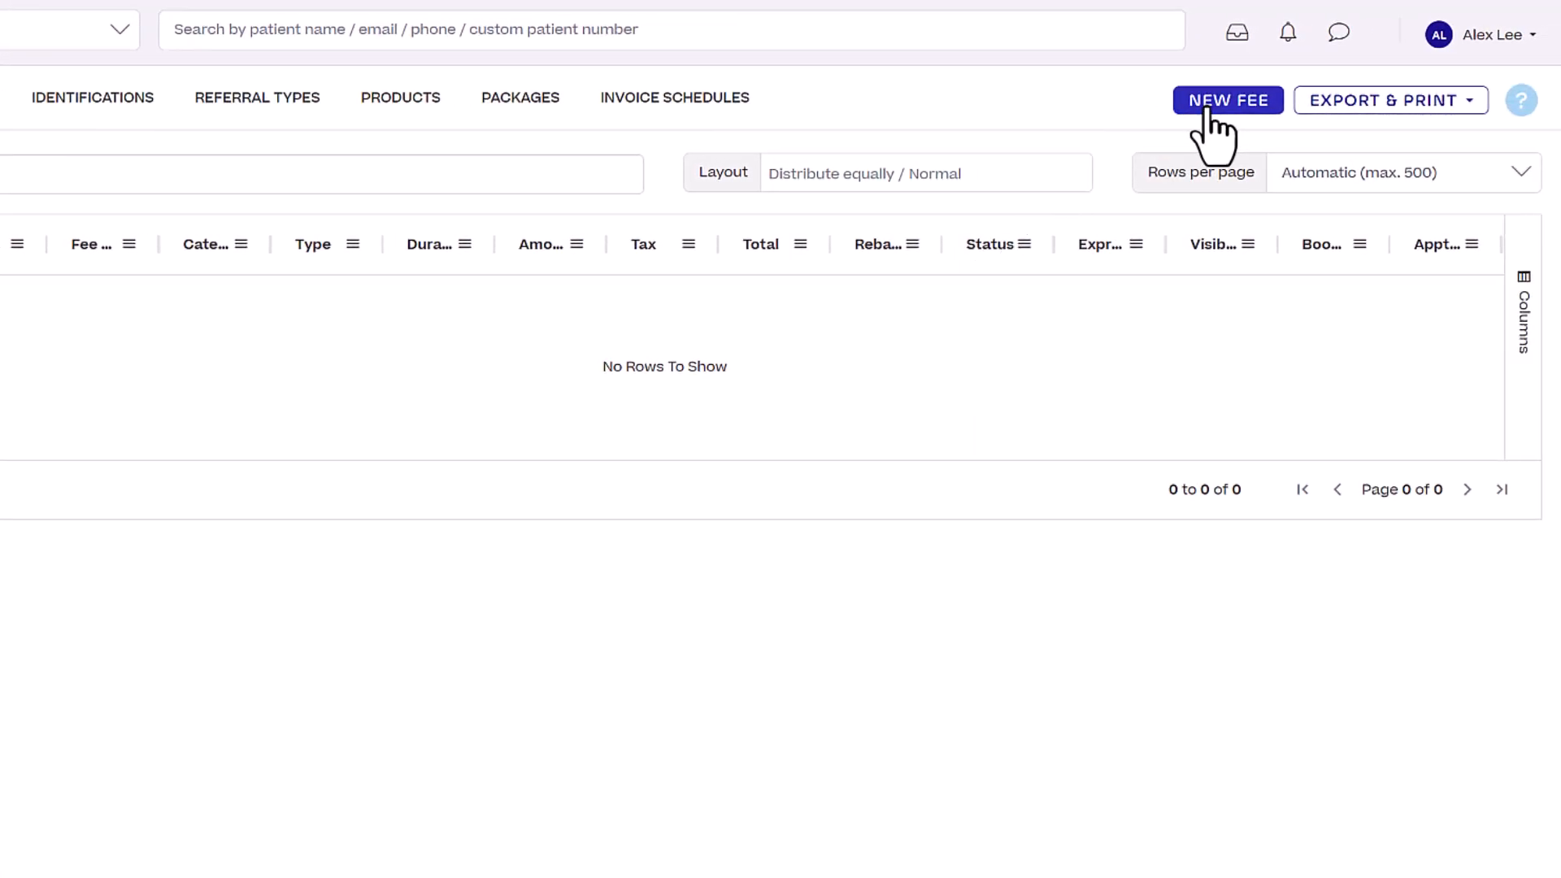
{"action": "left_click", "coordinate": [1221, 109]}
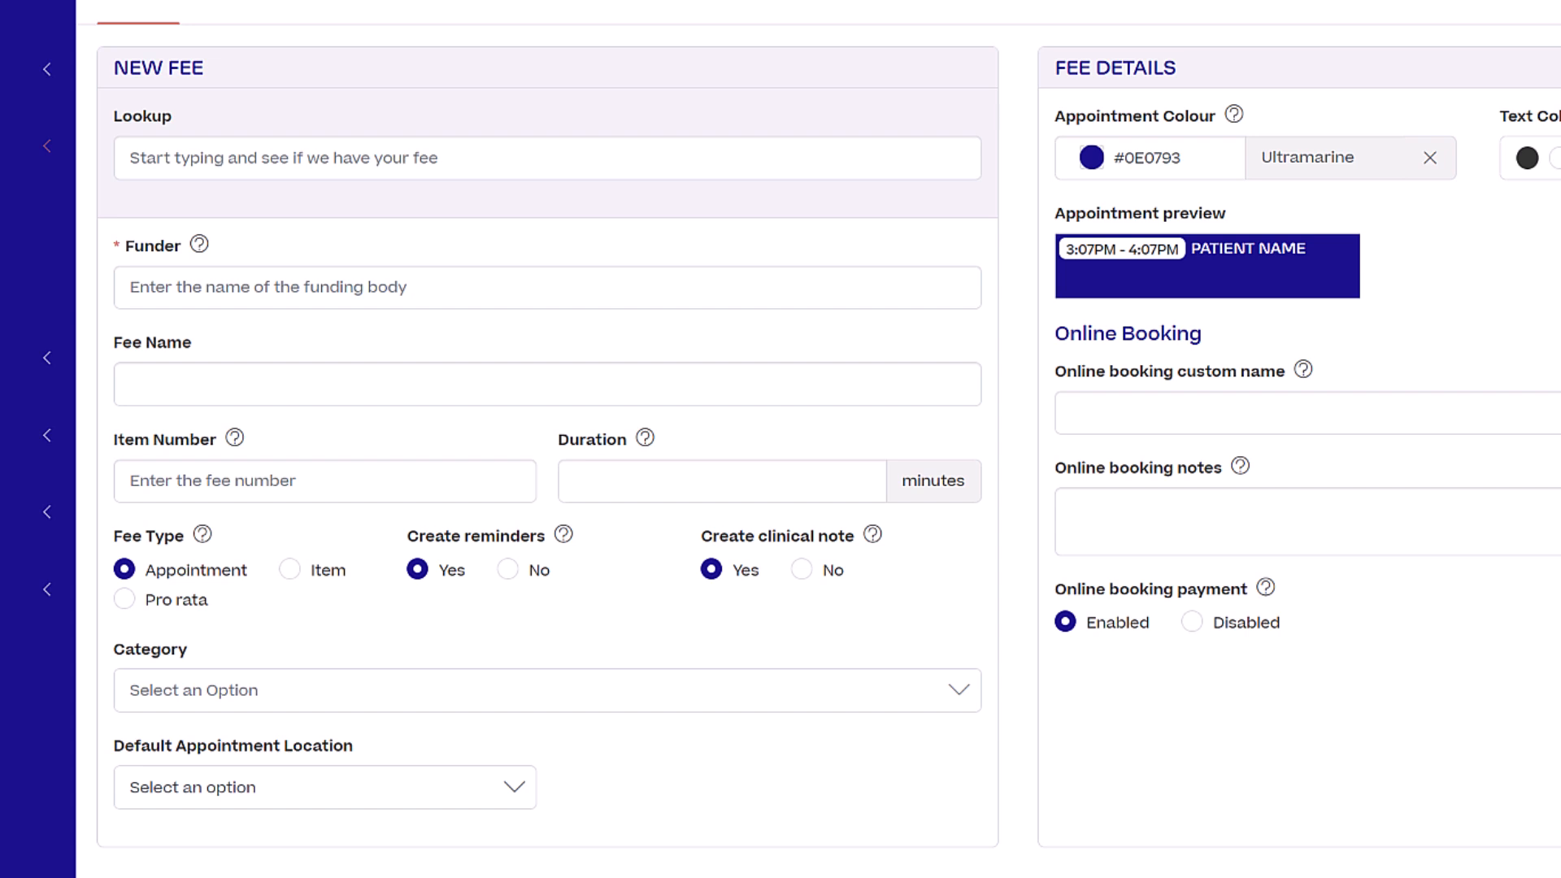
{"action": "left_click", "coordinate": [612, 157]}
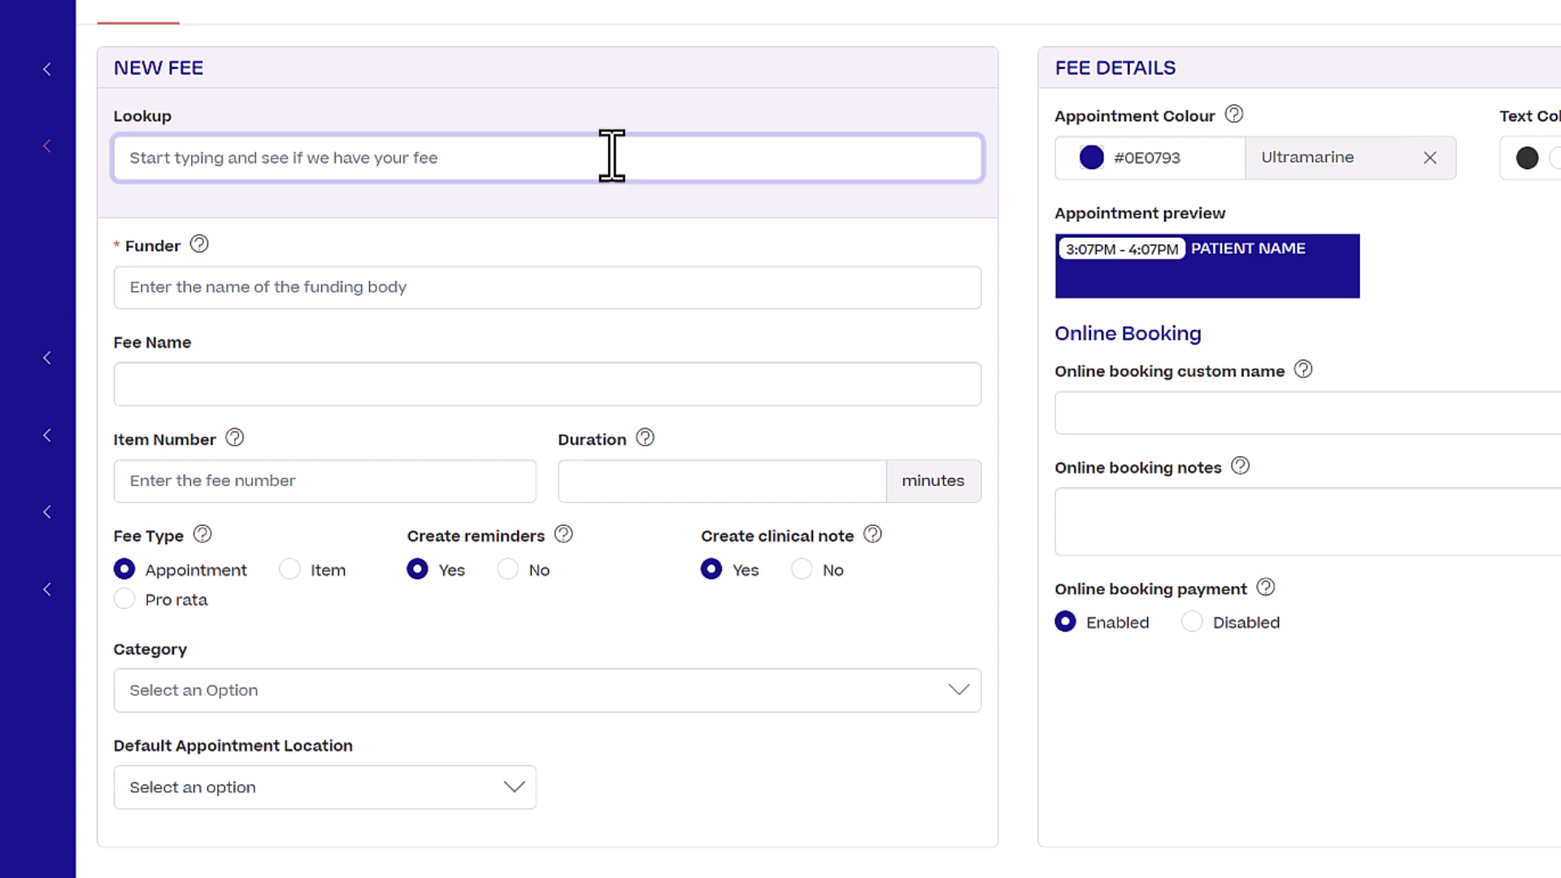
{"action": "type", "text": "01_700_0118_1_3"}
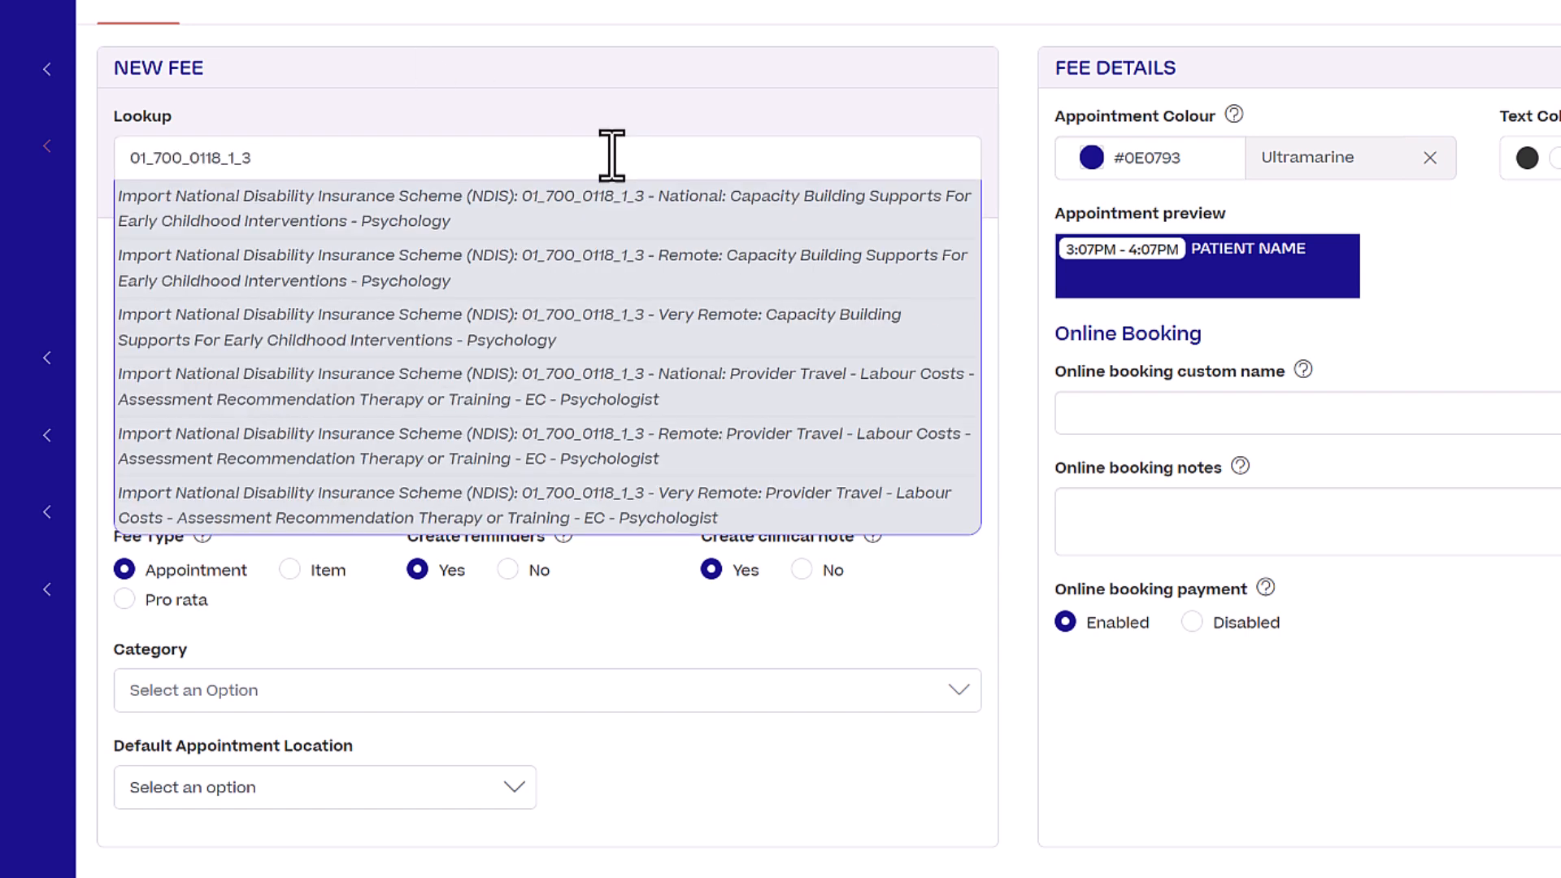
{"action": "left_click", "coordinate": [633, 223]}
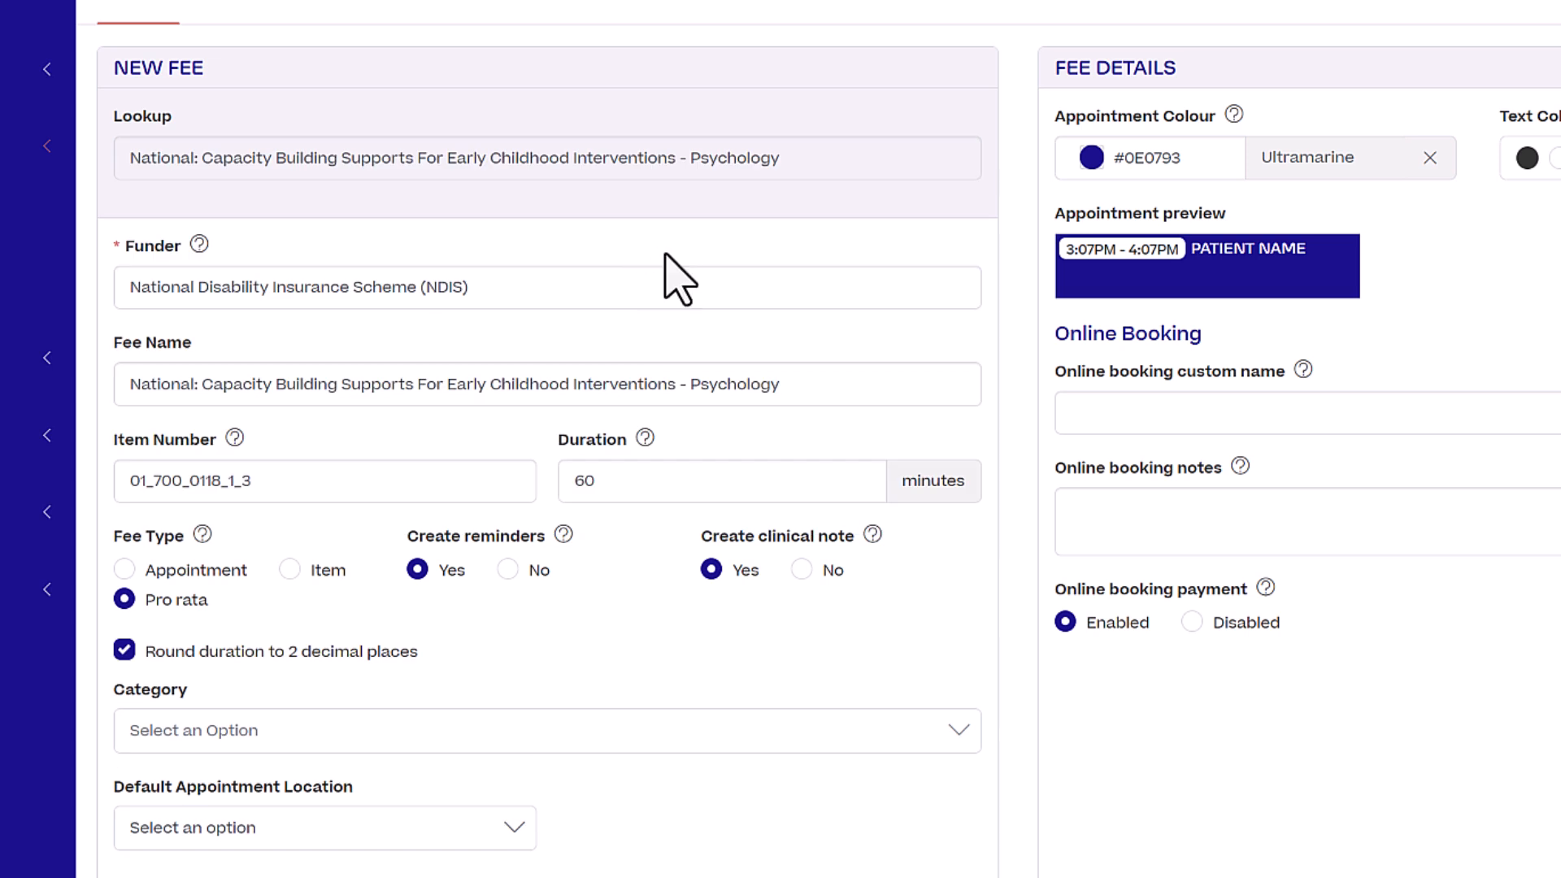
{"action": "scroll", "coordinate": [679, 281], "scroll_direction": "down", "scroll_amount": 2}
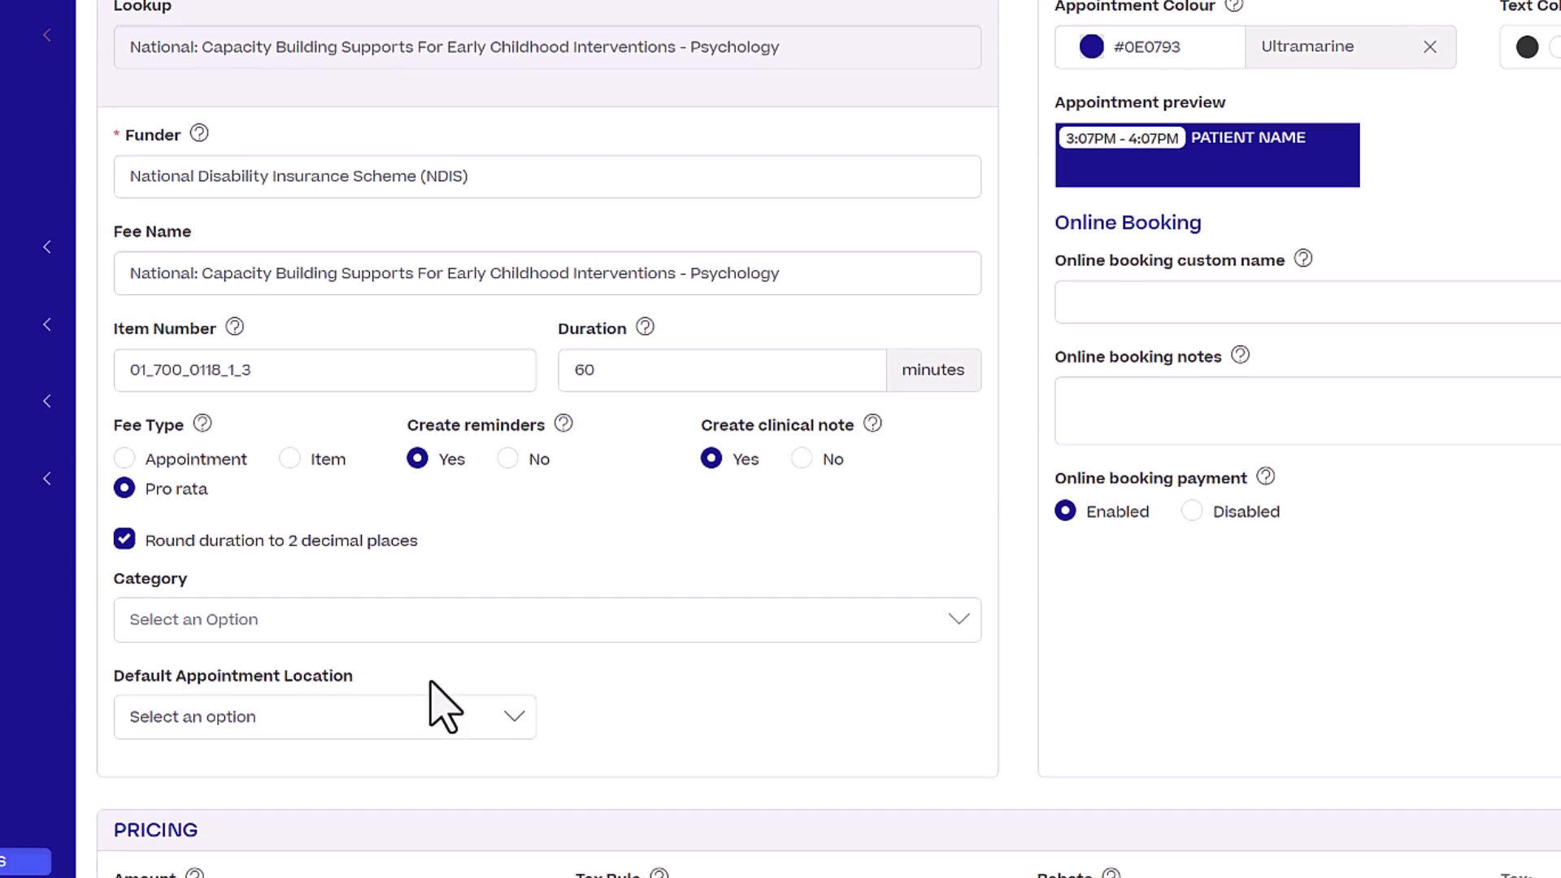
{"action": "left_click", "coordinate": [442, 704]}
{"action": "left_click", "coordinate": [345, 807]}
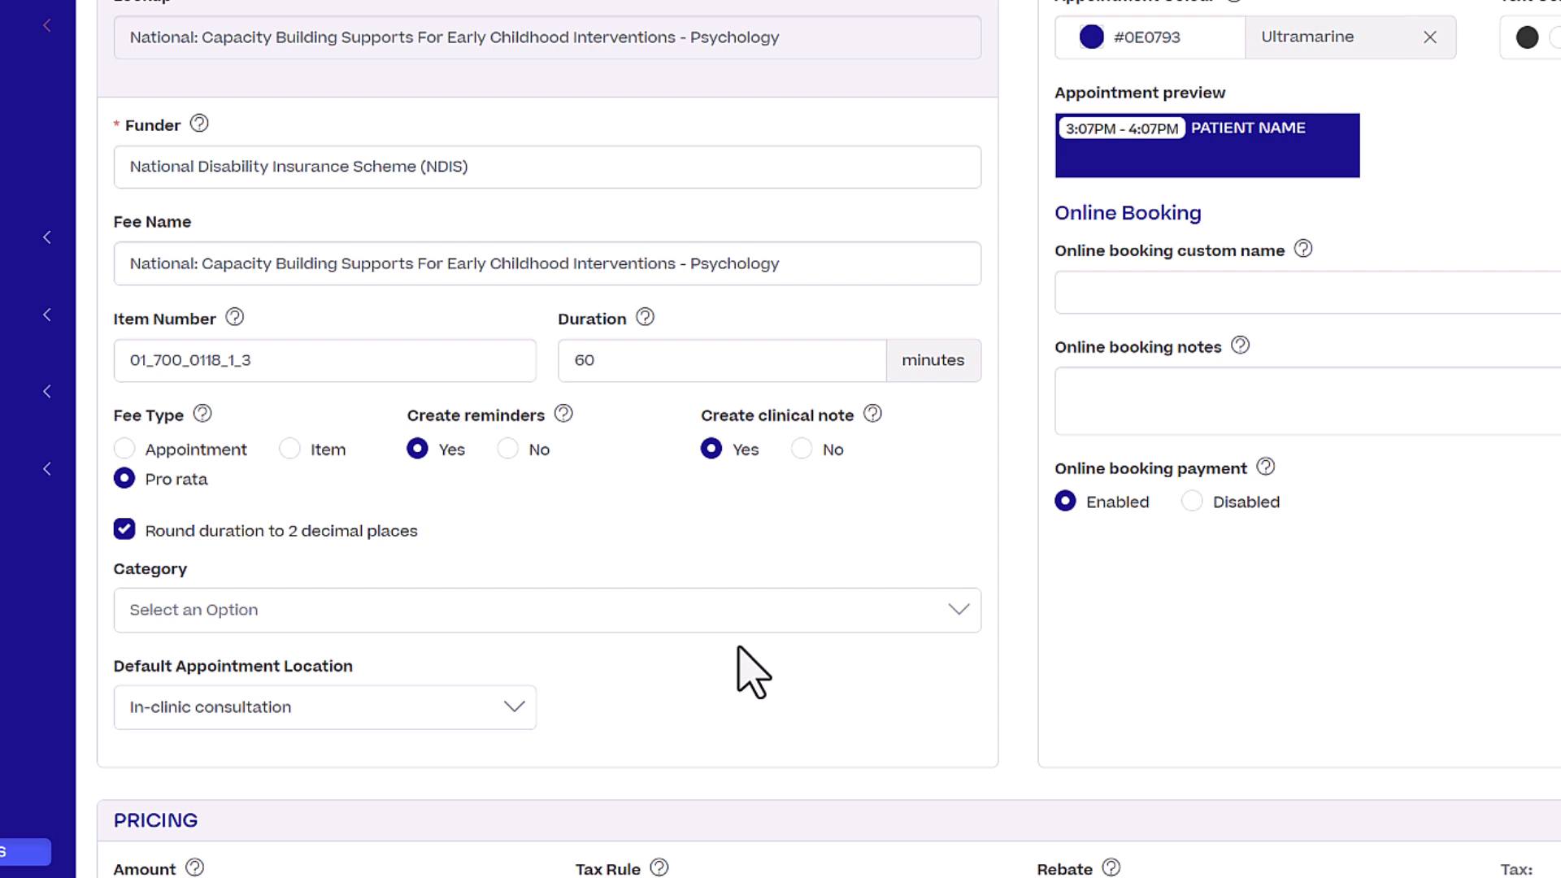
{"action": "scroll", "coordinate": [752, 672], "scroll_direction": "down", "scroll_amount": 2}
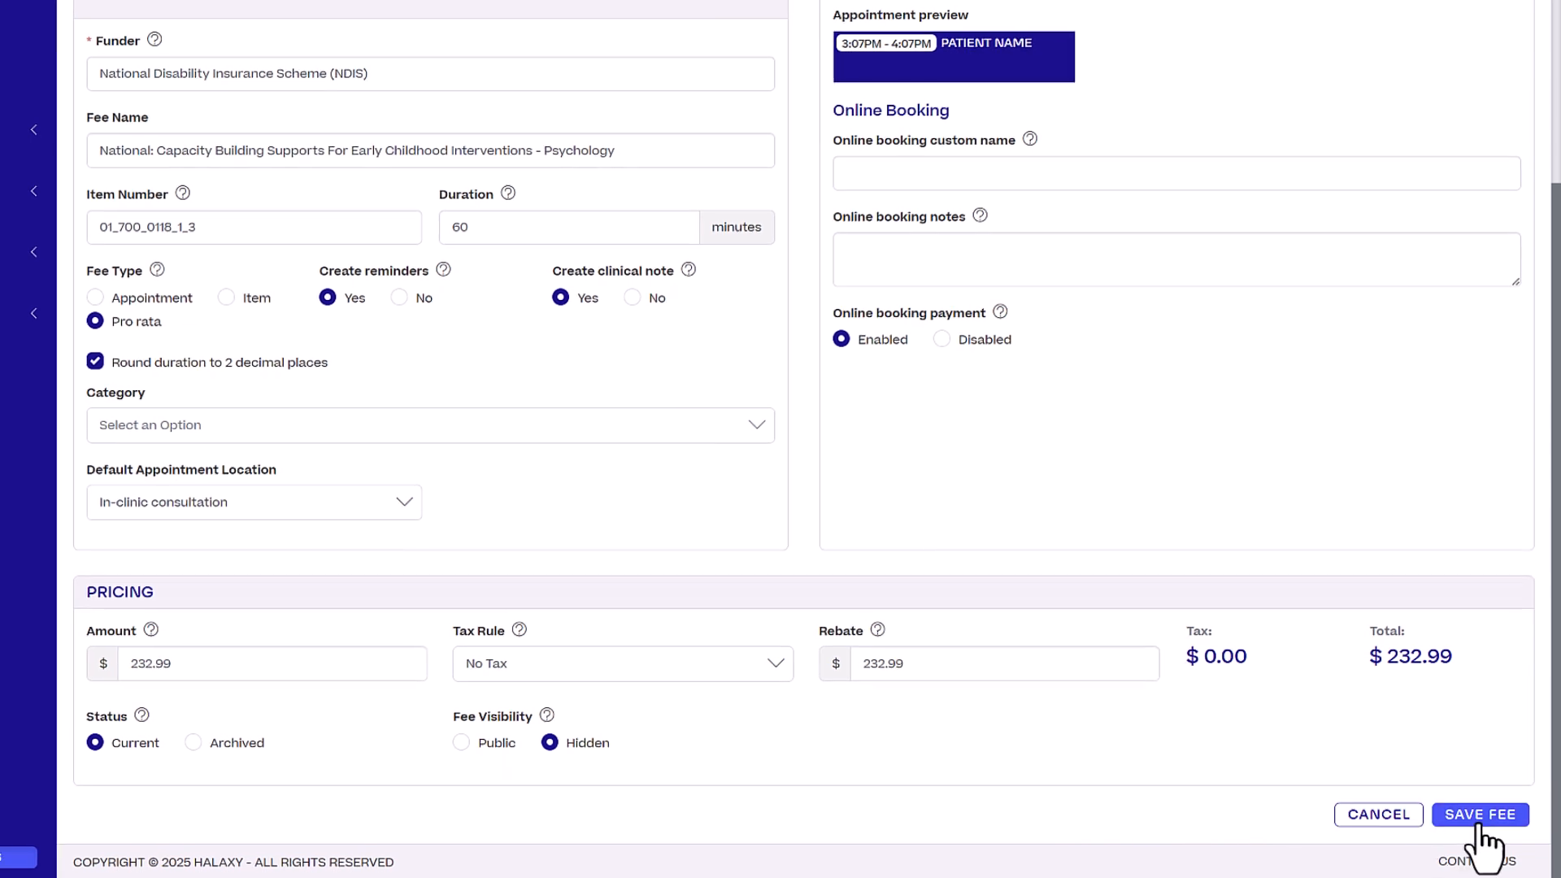
{"action": "left_click", "coordinate": [1478, 819]}
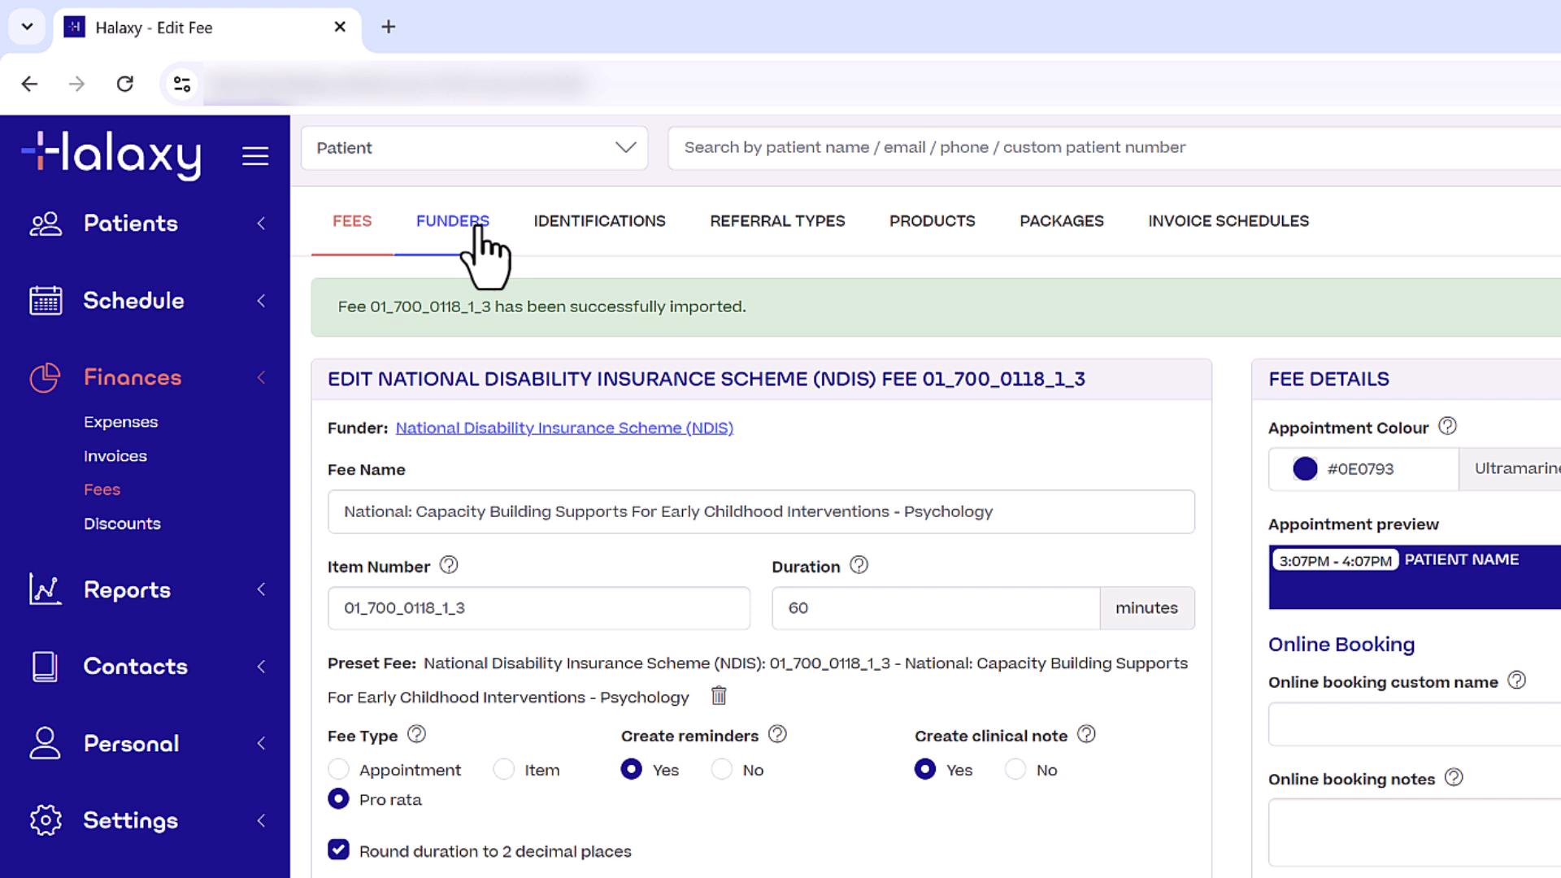
Open the NDIS funder from the Funders list and expand its Payer choices.
{"action": "left_click", "coordinate": [340, 162]}
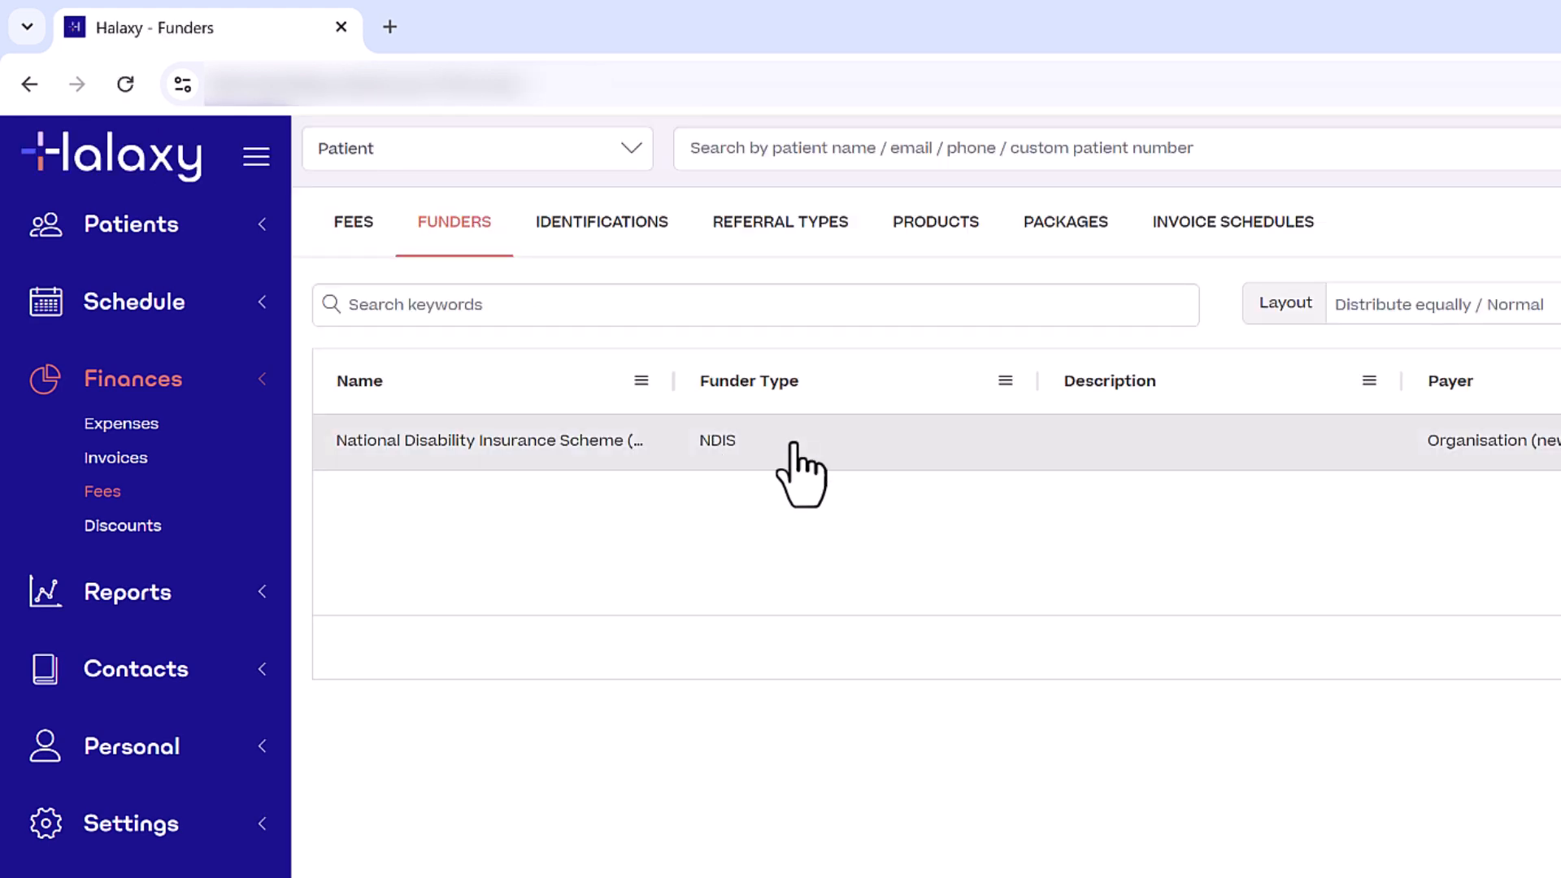
{"action": "left_click", "coordinate": [793, 446]}
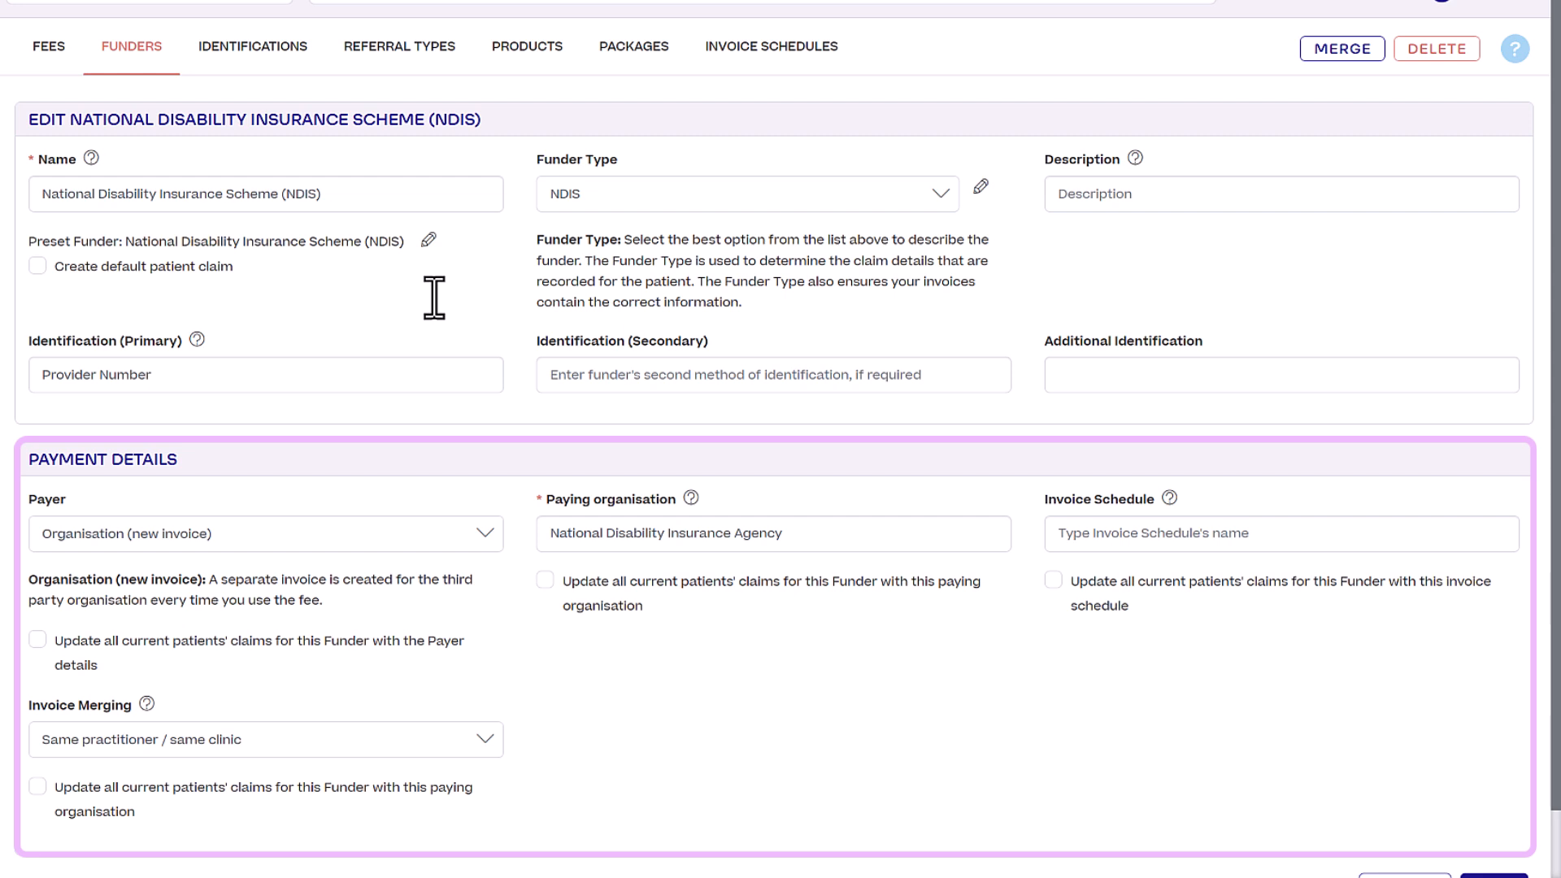
{"action": "left_click", "coordinate": [468, 534]}
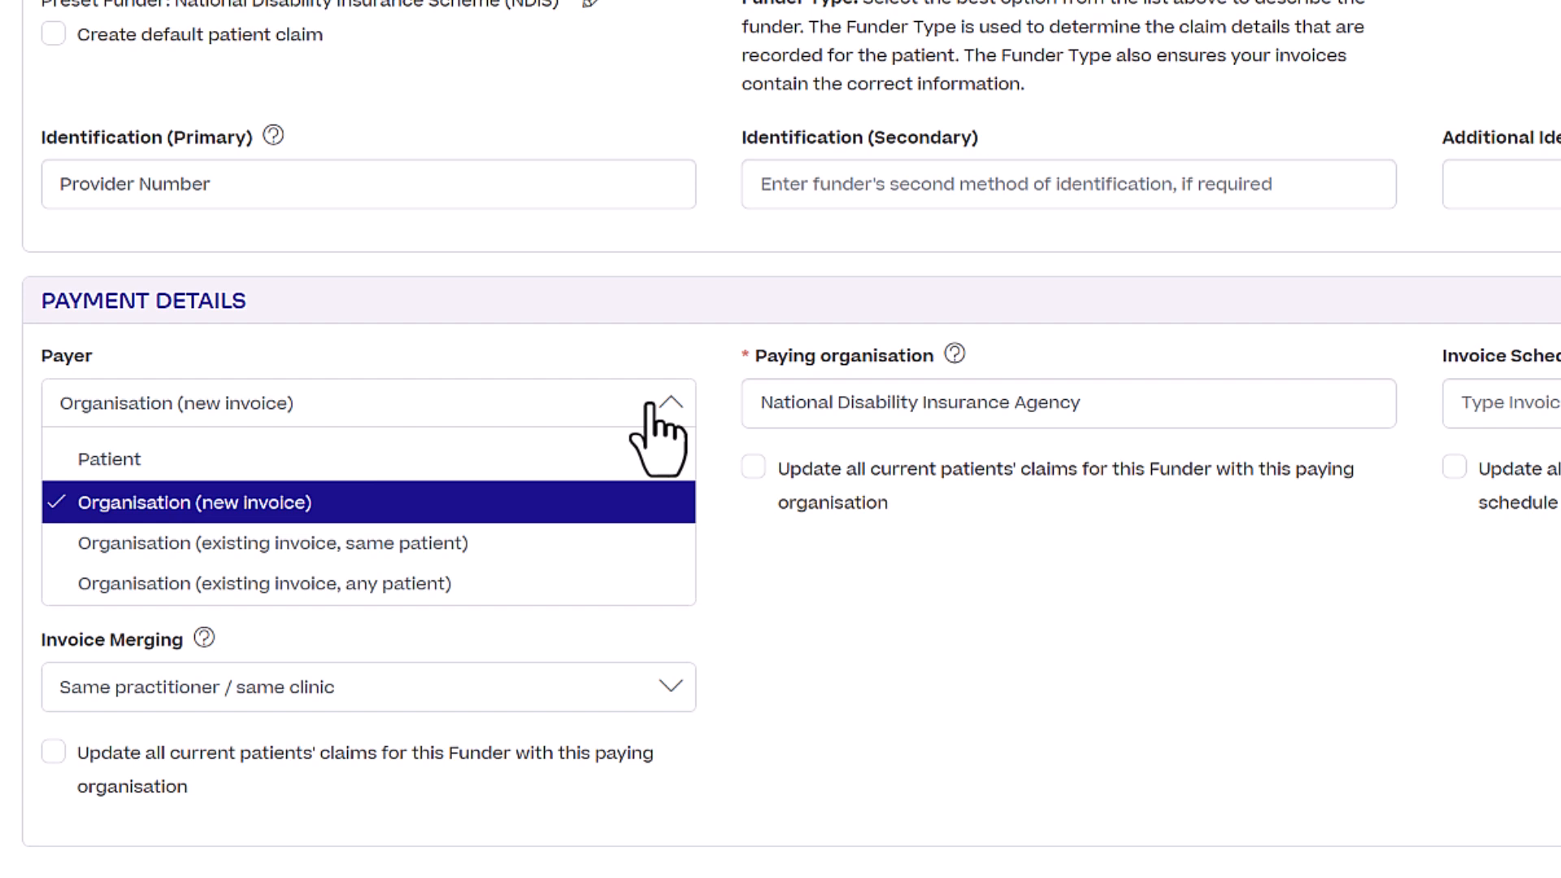
{"action": "left_click", "coordinate": [651, 402]}
{"action": "left_click", "coordinate": [644, 688]}
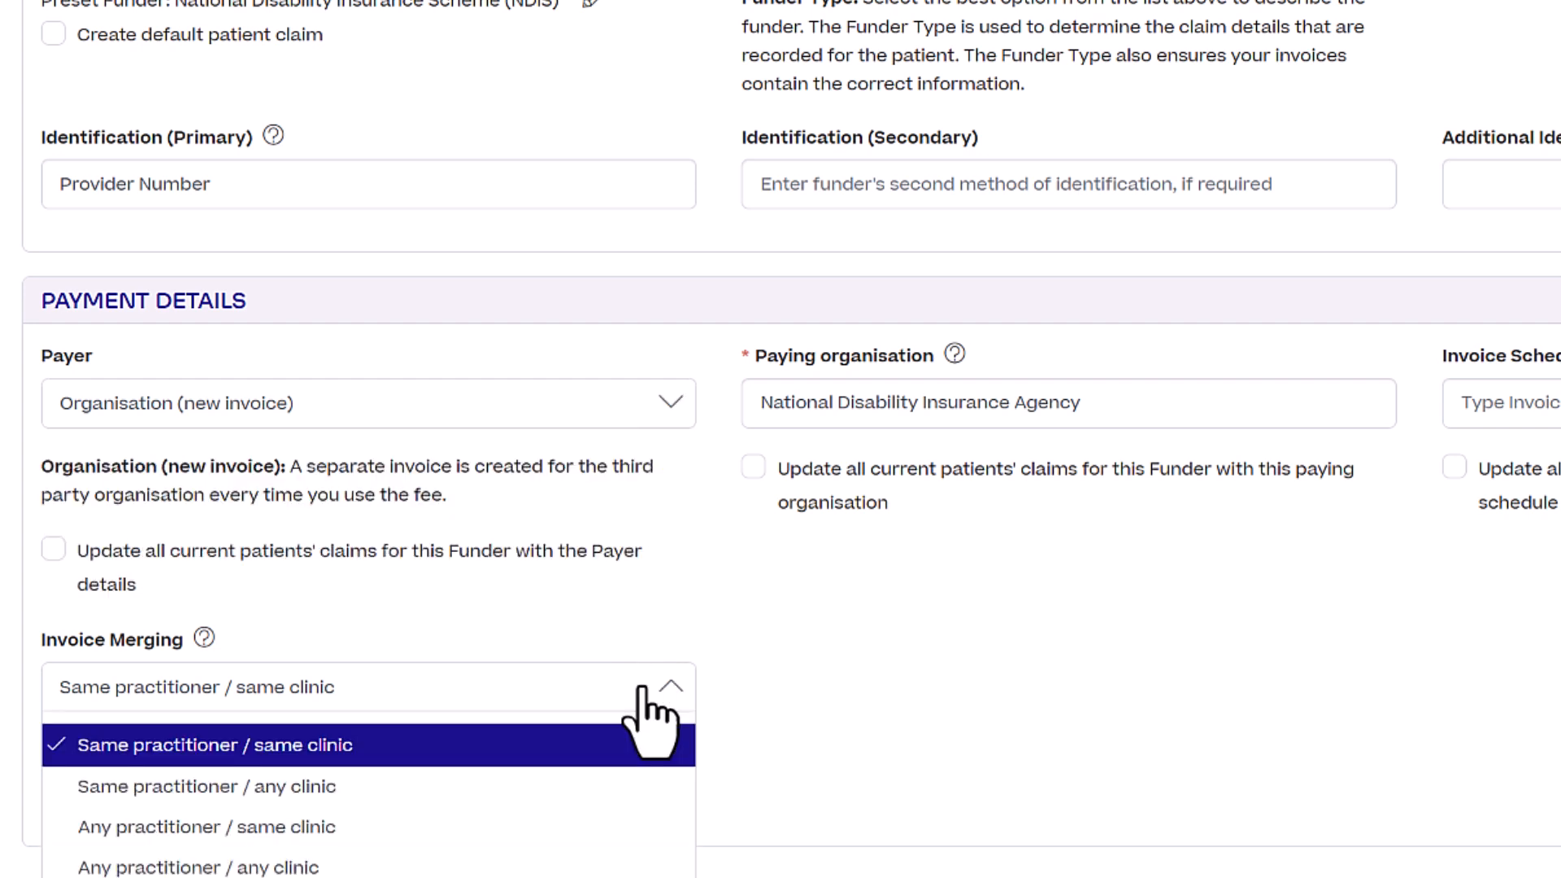
{"action": "scroll", "coordinate": [792, 638], "scroll_direction": "down", "scroll_amount": 2}
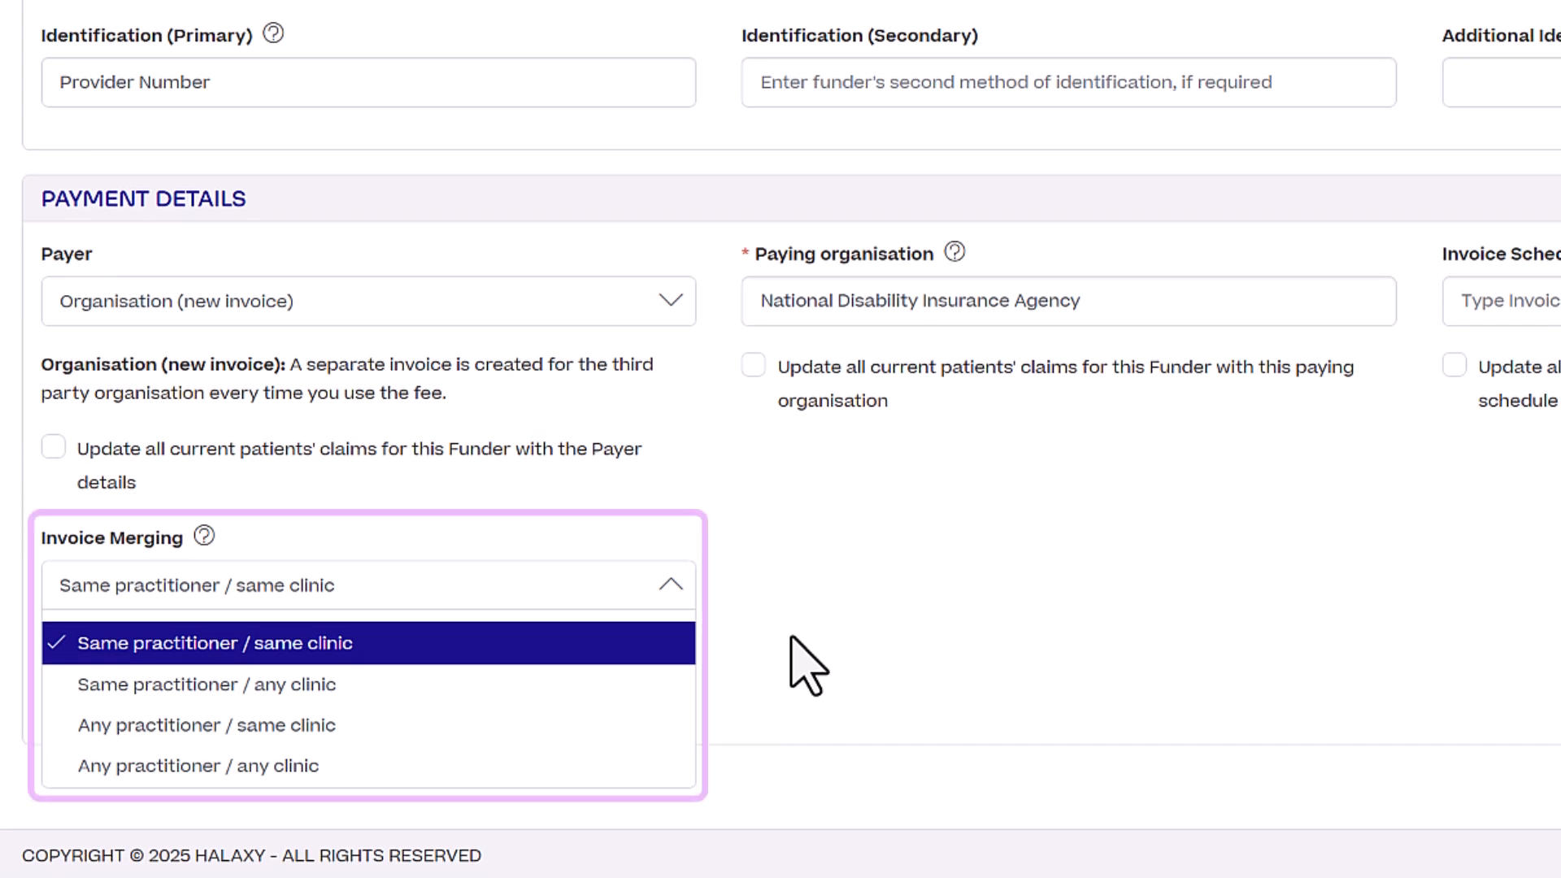
{"action": "left_click", "coordinate": [951, 618]}
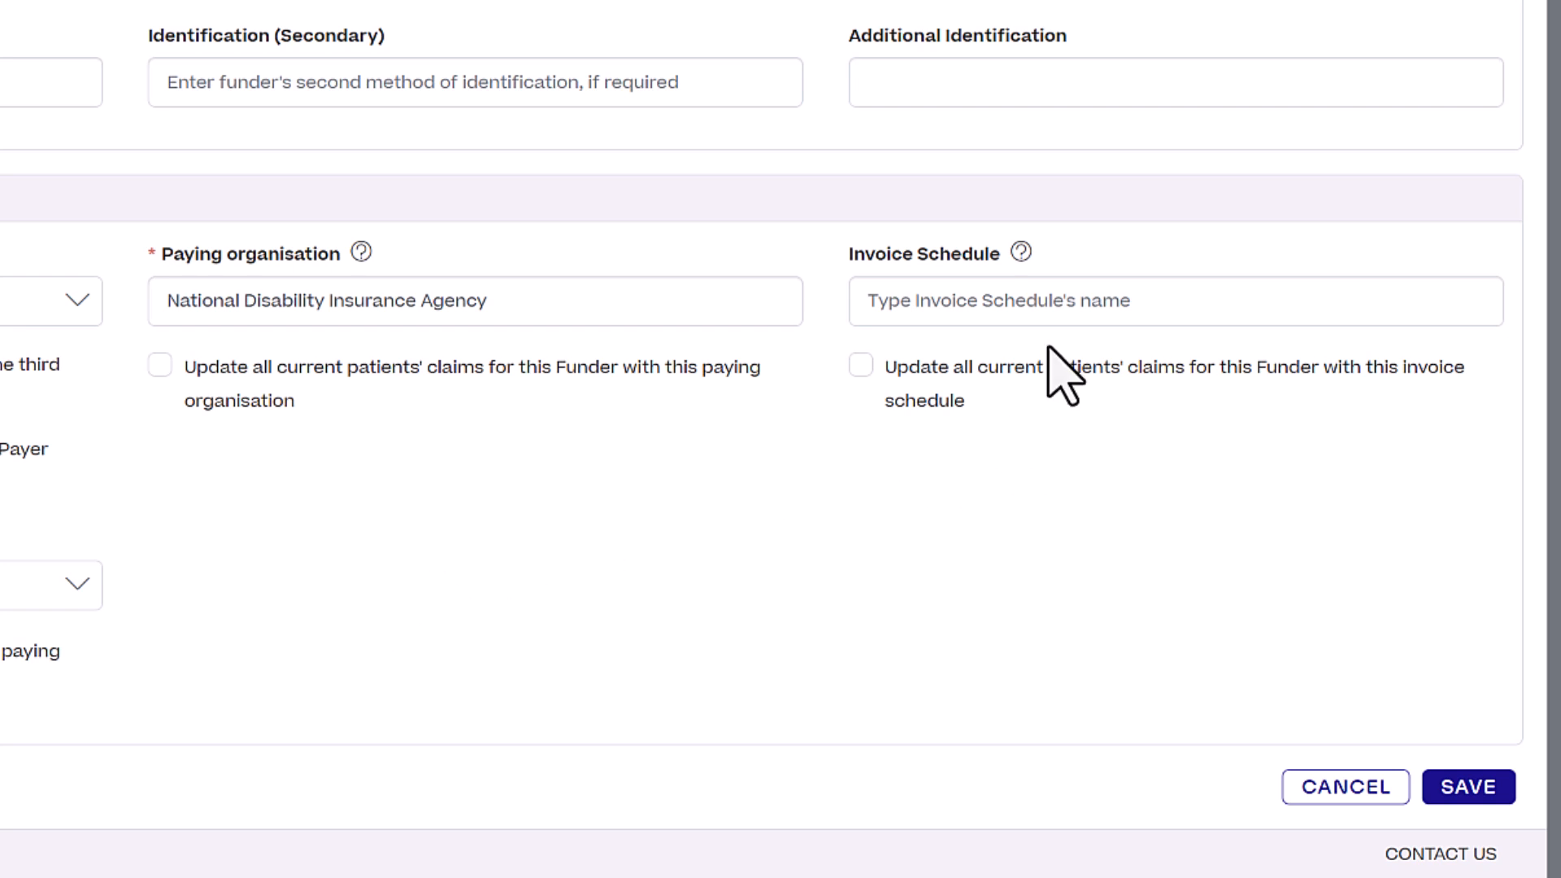
Leave the NDIS funder's Invoice Schedule empty and save the funder.
{"action": "left_click", "coordinate": [1336, 310]}
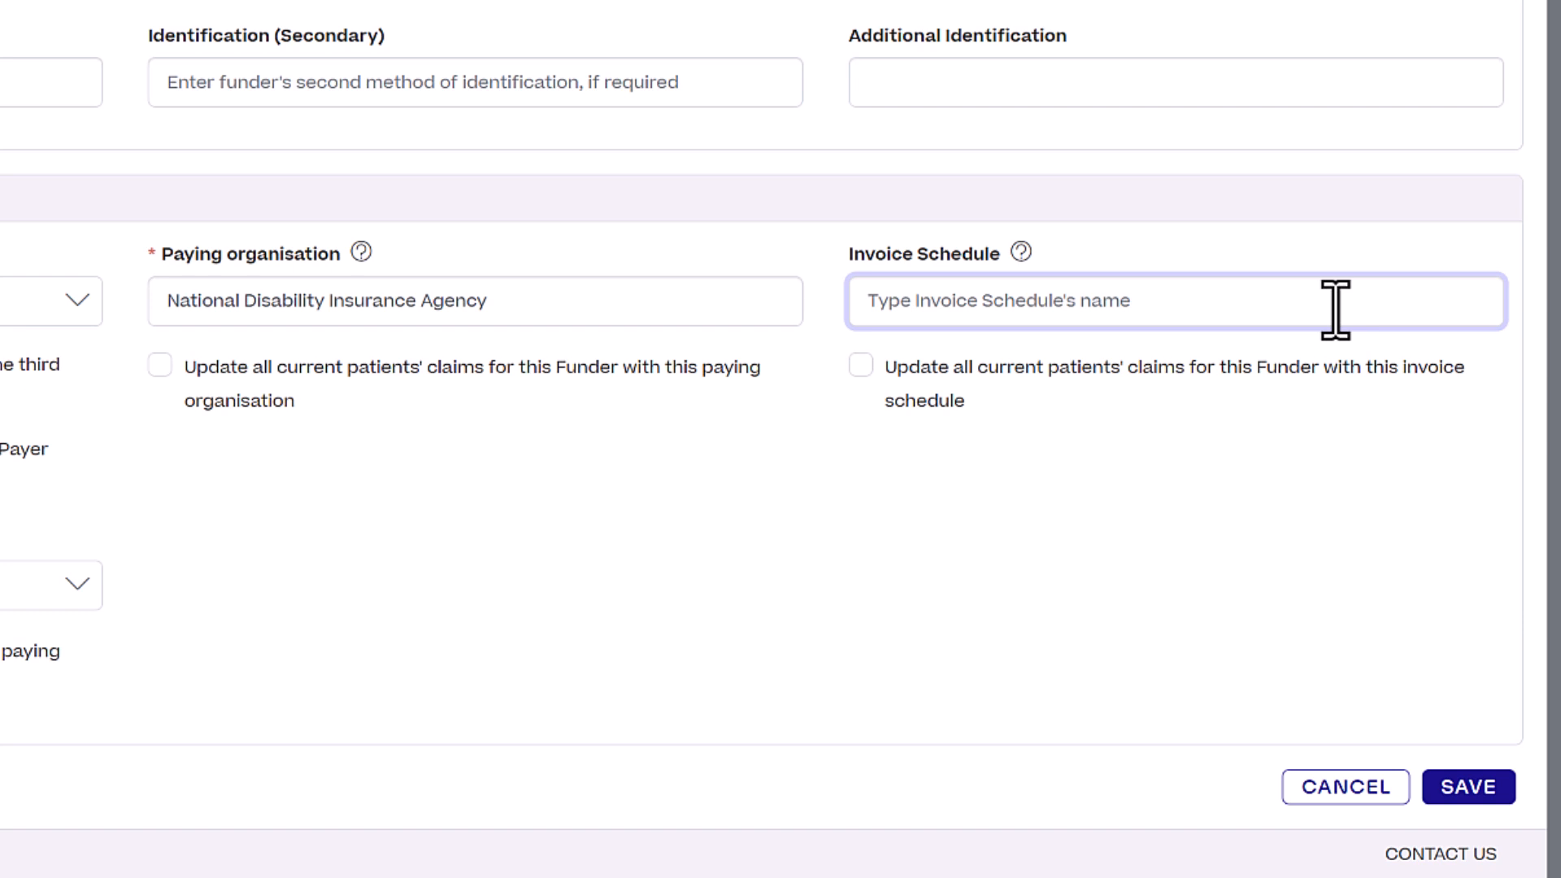
{"action": "type", "text": "Weekly"}
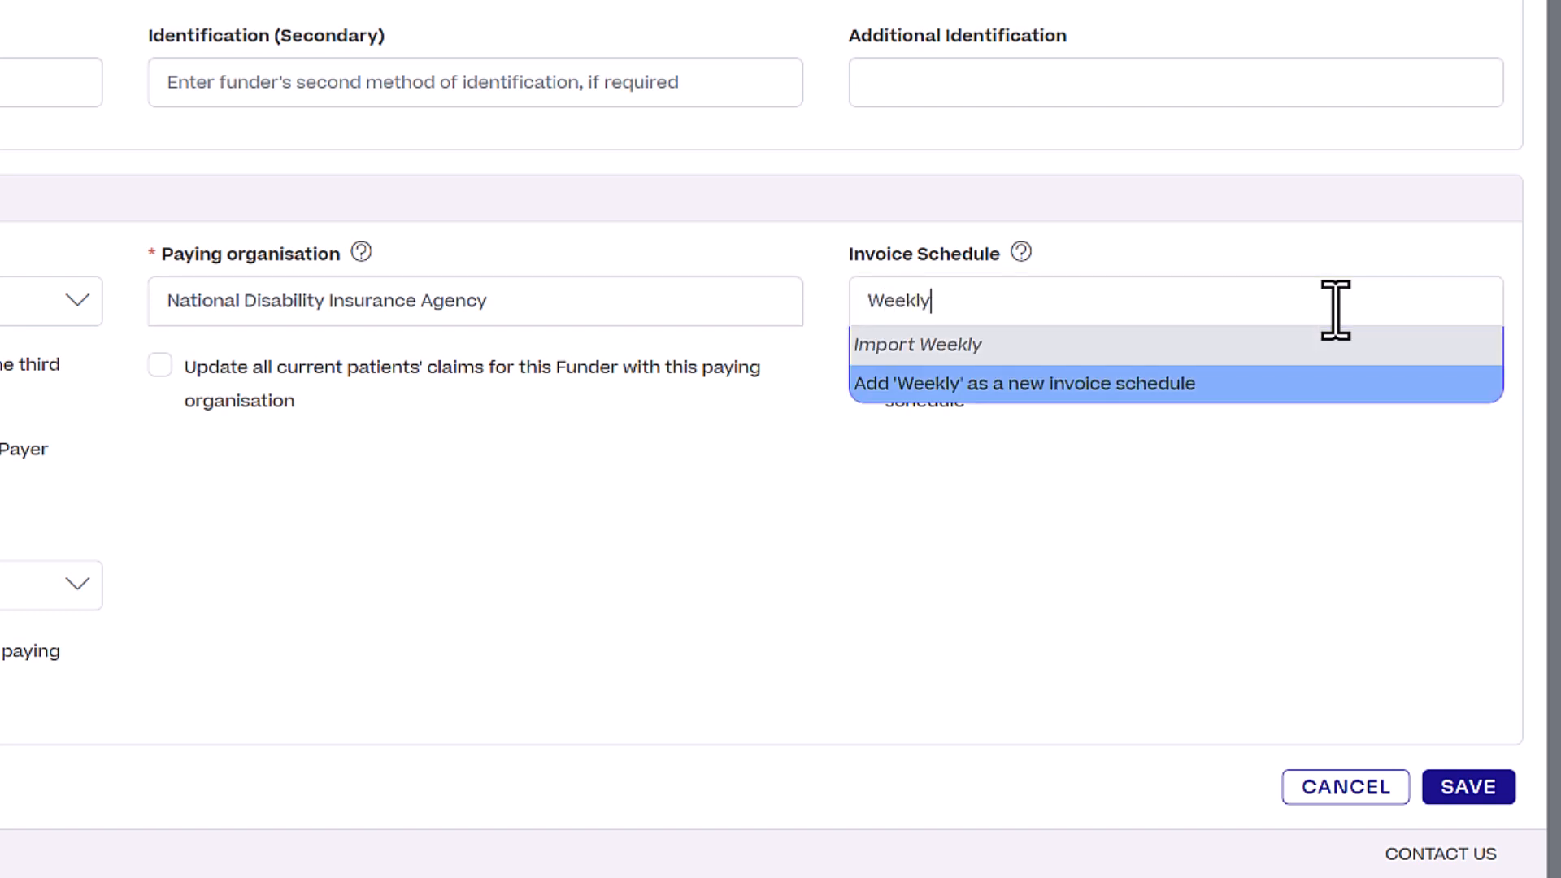
{"action": "double_click", "coordinate": [1336, 310]}
{"action": "type", "text": "Monthly"}
{"action": "double_click", "coordinate": [1335, 309]}
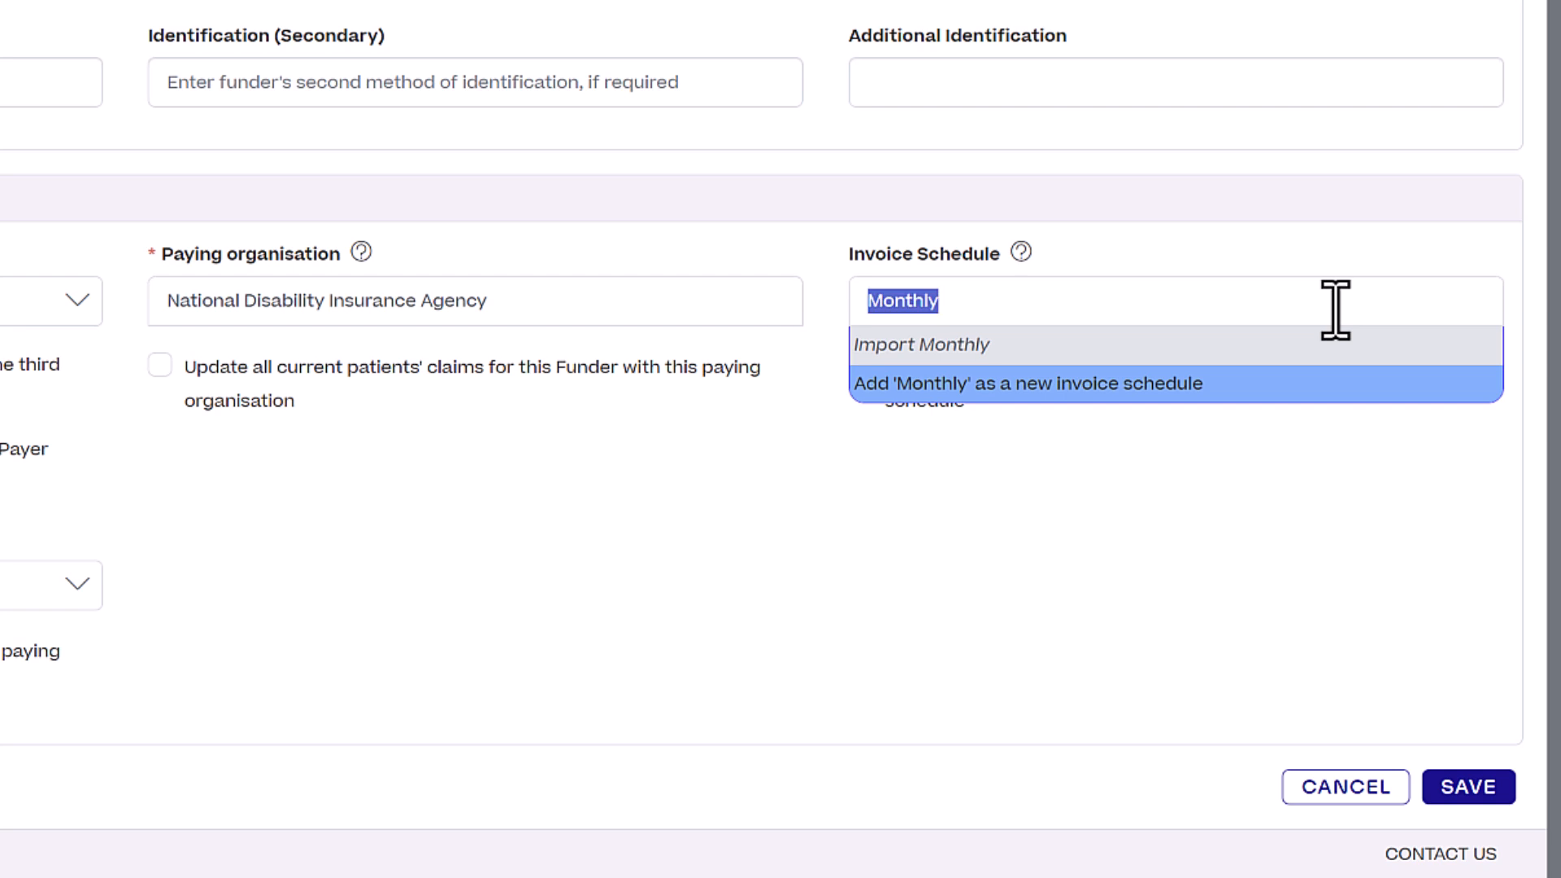
{"action": "key", "text": "BackSpace"}
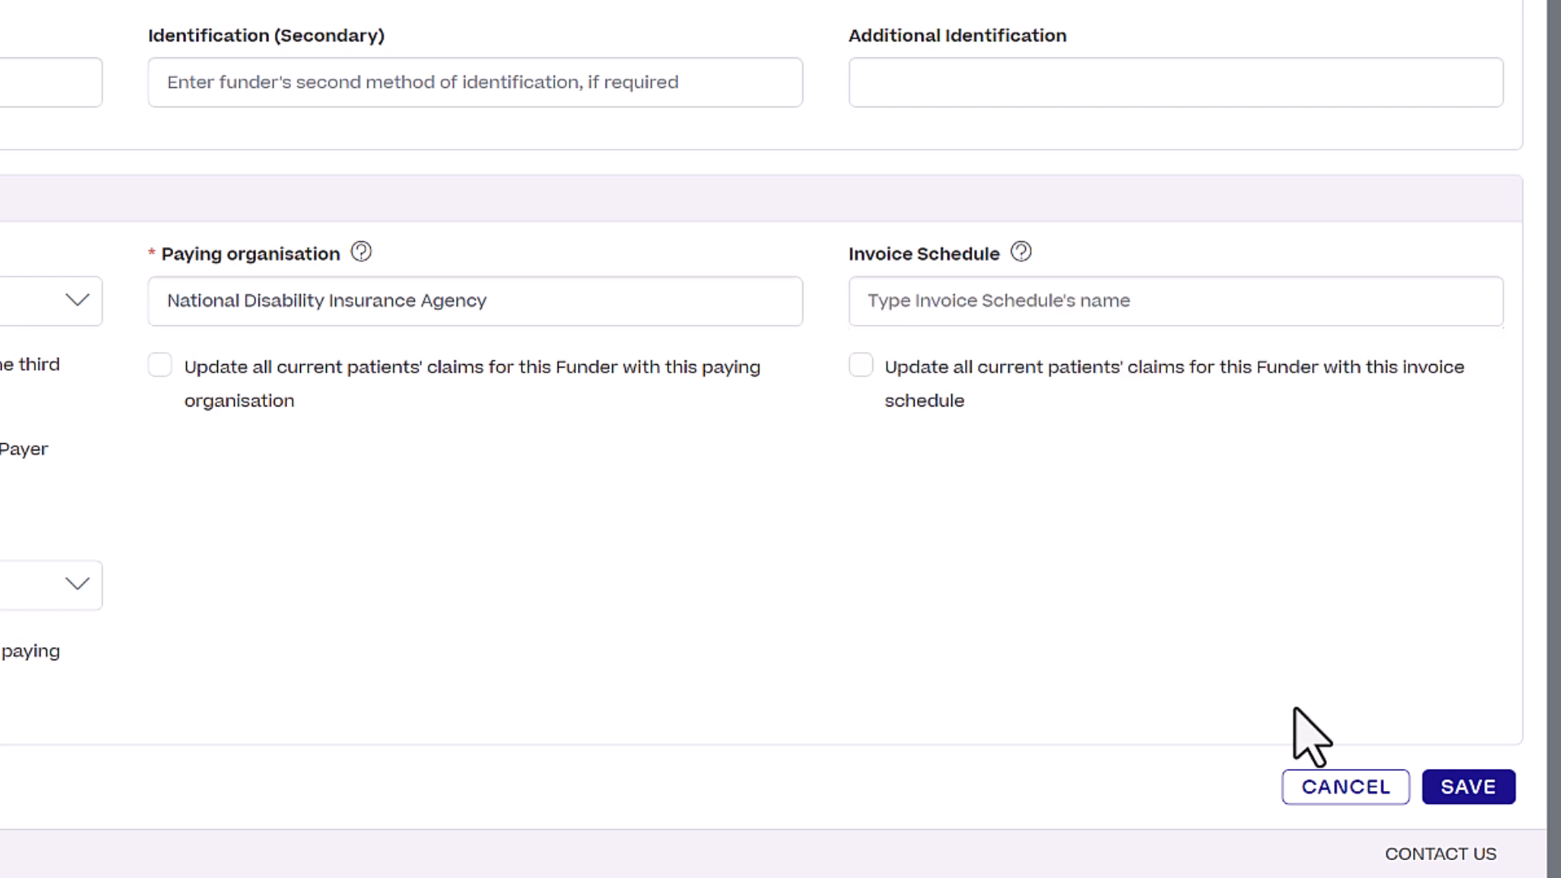
{"action": "left_click", "coordinate": [1467, 795]}
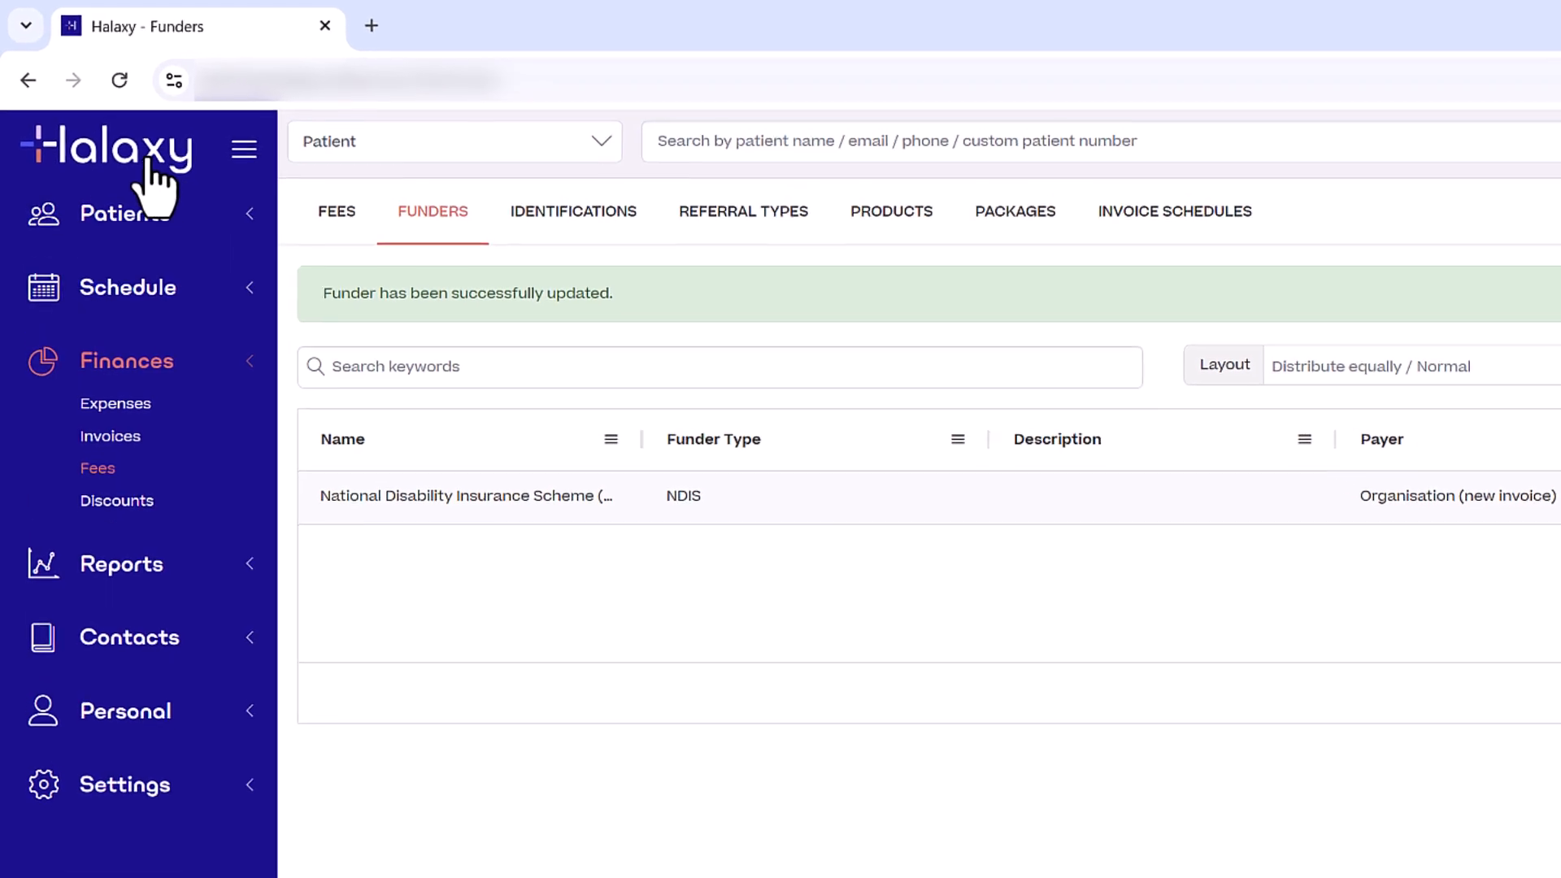
Start a Thu 02 Oct appointment and add the patient's name as a new patient.
{"action": "left_click", "coordinate": [130, 159]}
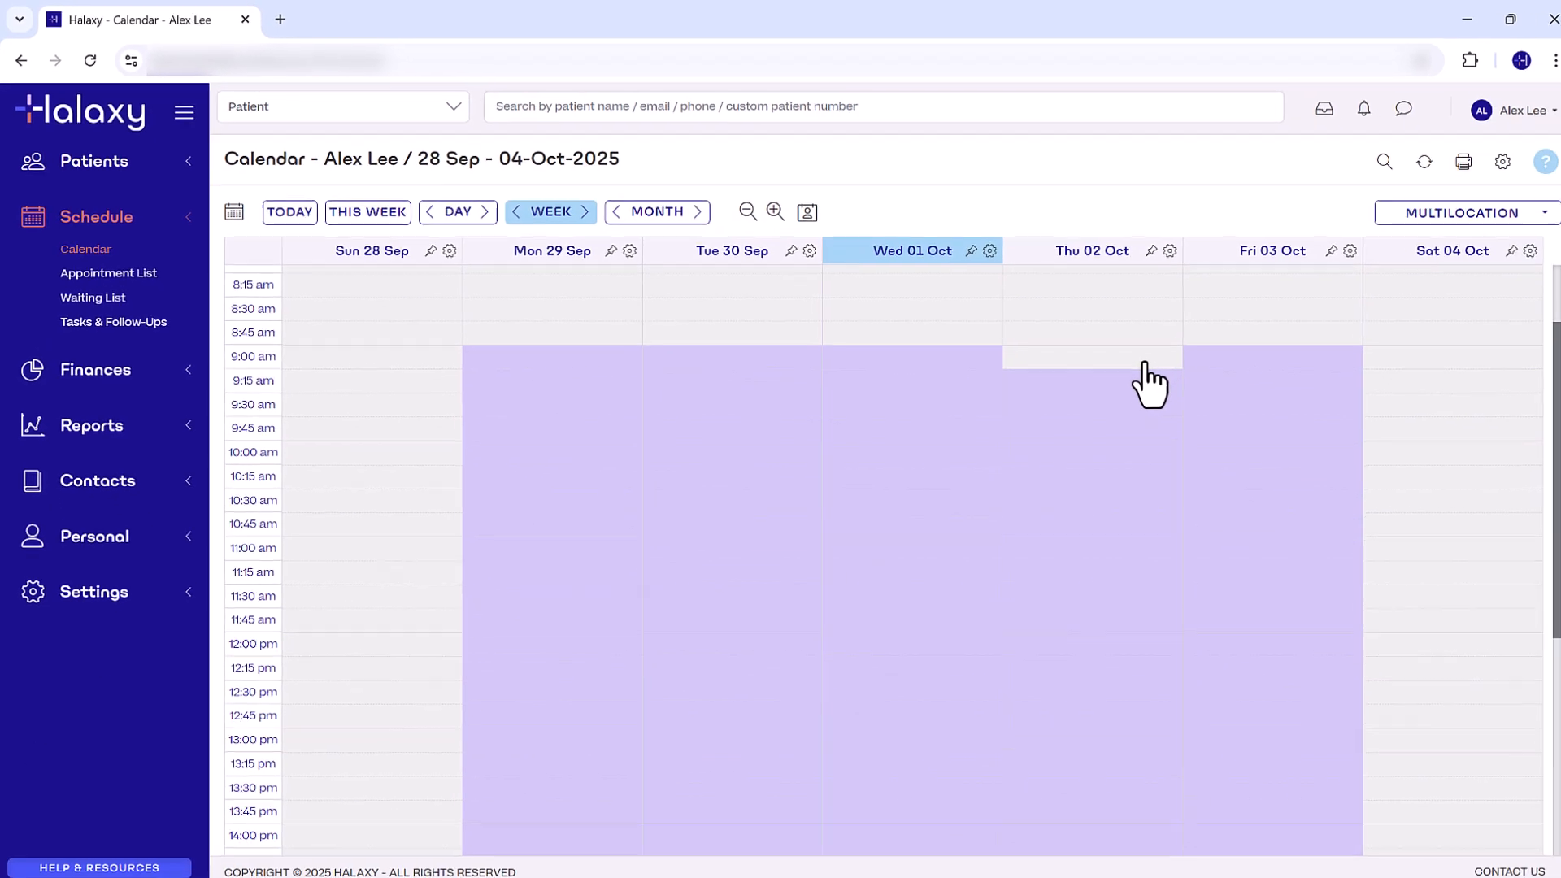
{"action": "left_click", "coordinate": [1415, 448]}
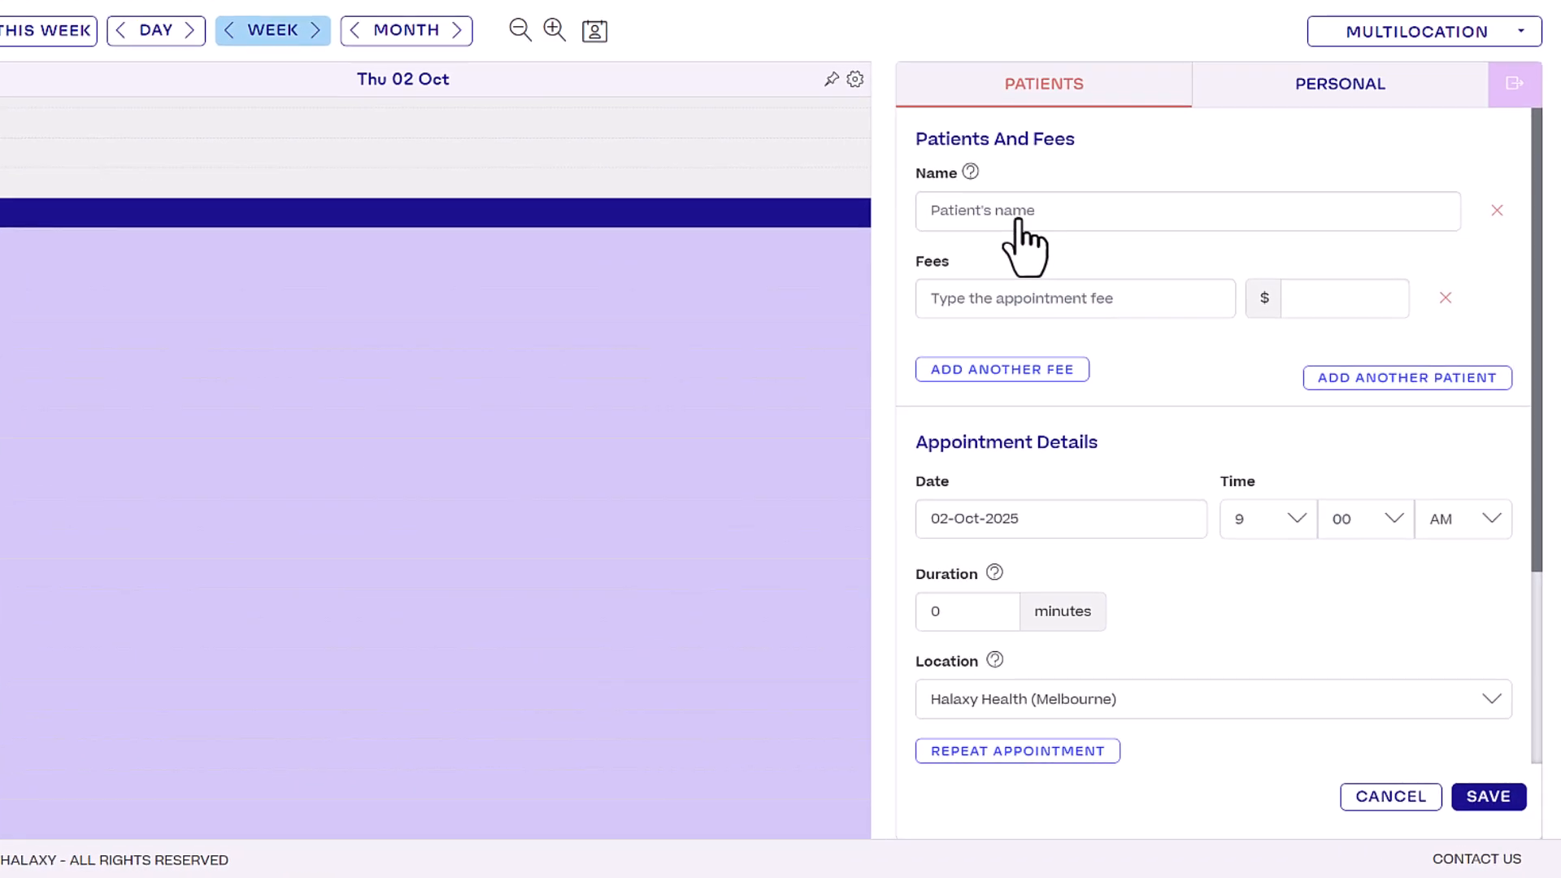
{"action": "left_click", "coordinate": [1018, 219]}
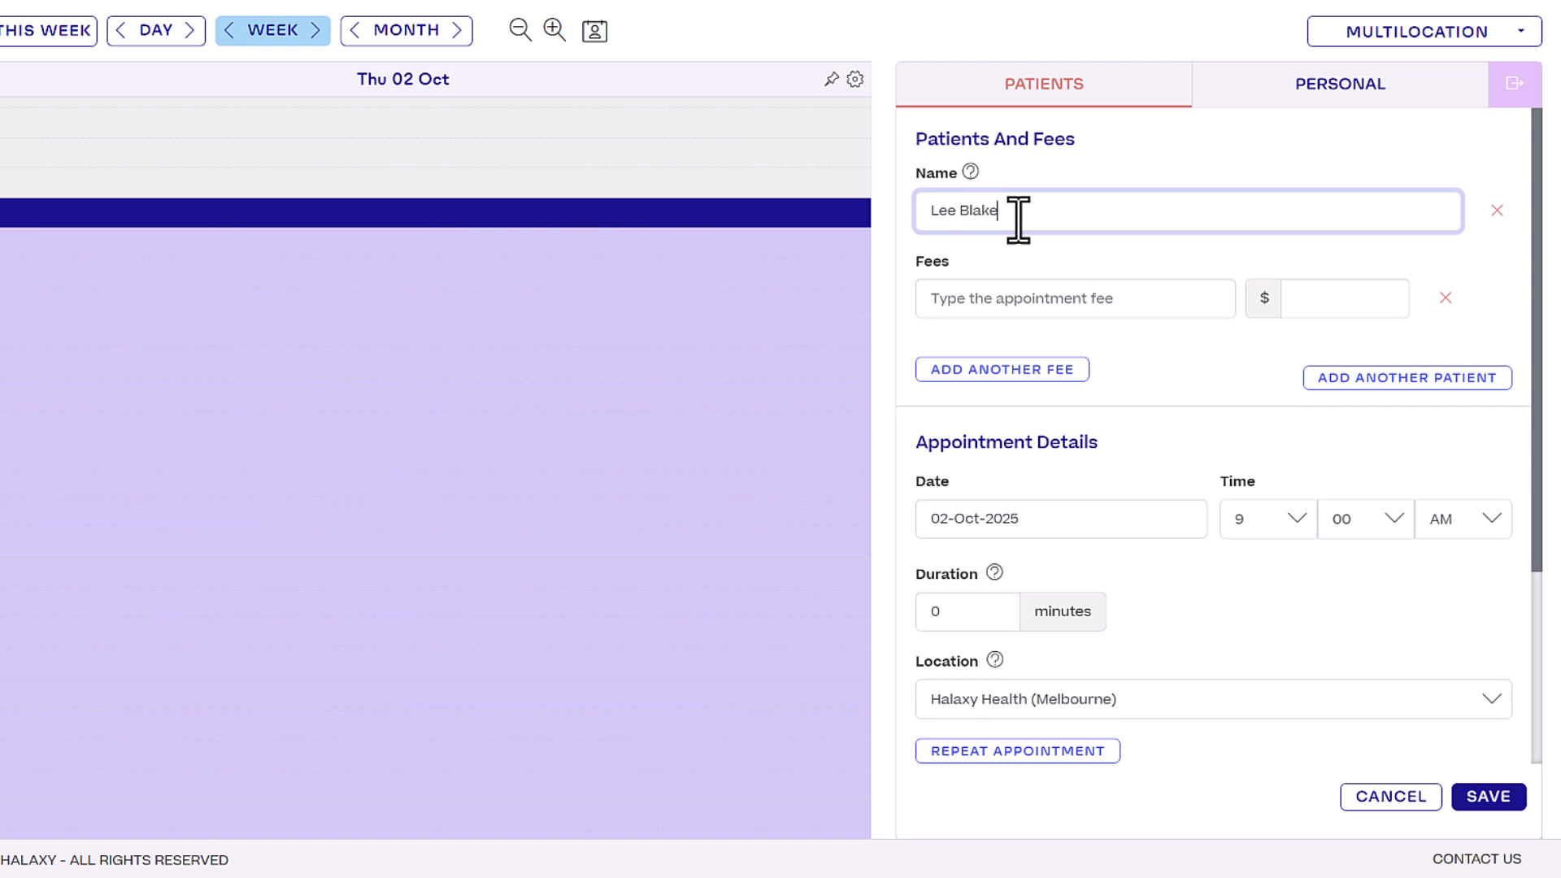
{"action": "left_click", "coordinate": [1021, 240]}
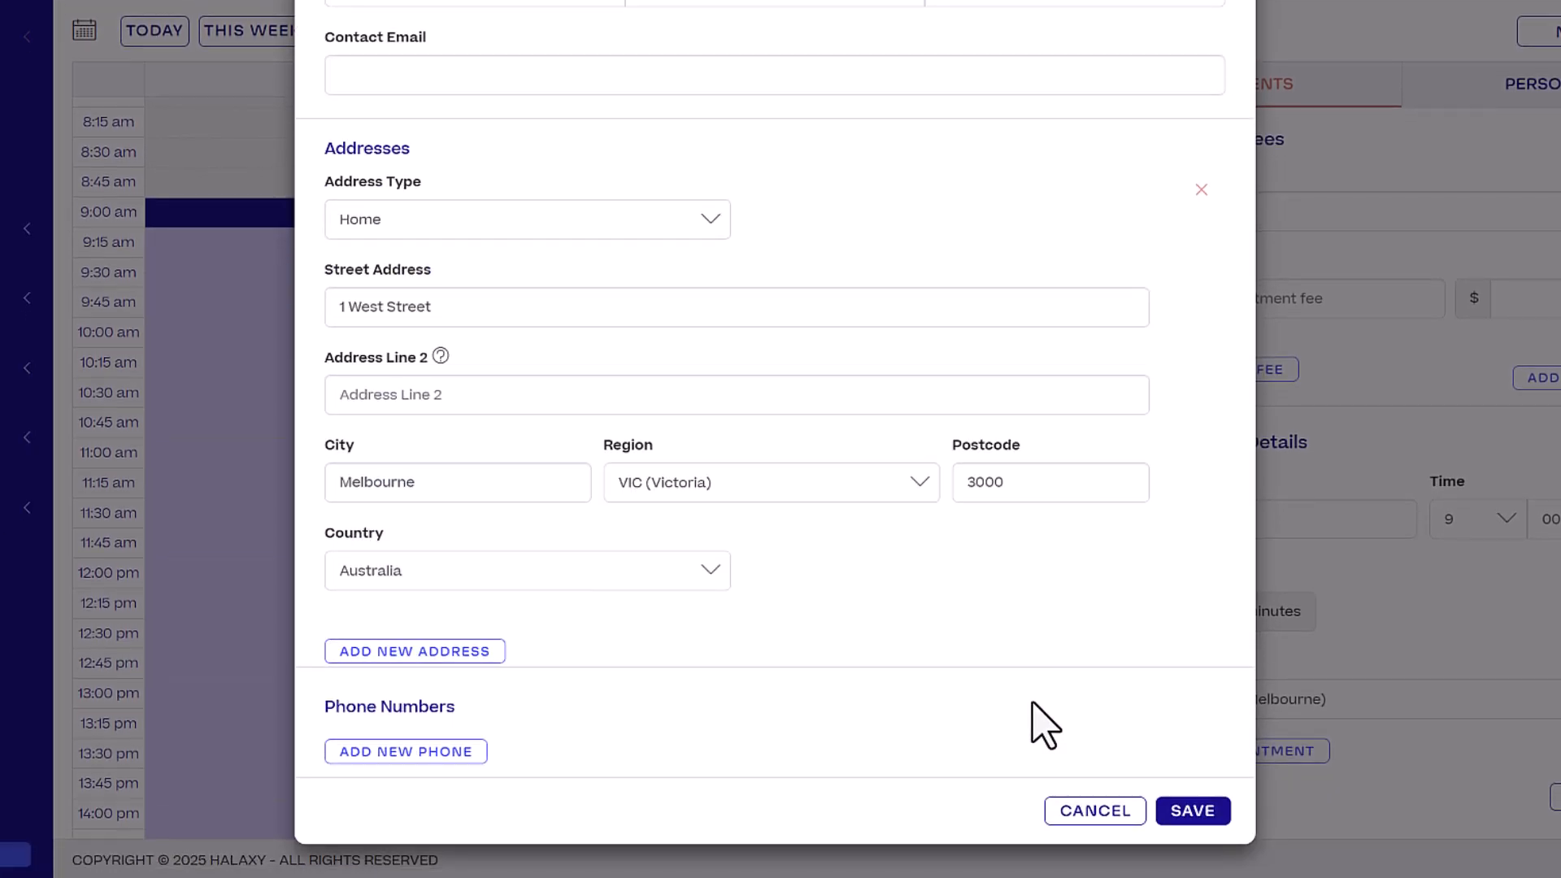
{"action": "left_click", "coordinate": [1193, 811]}
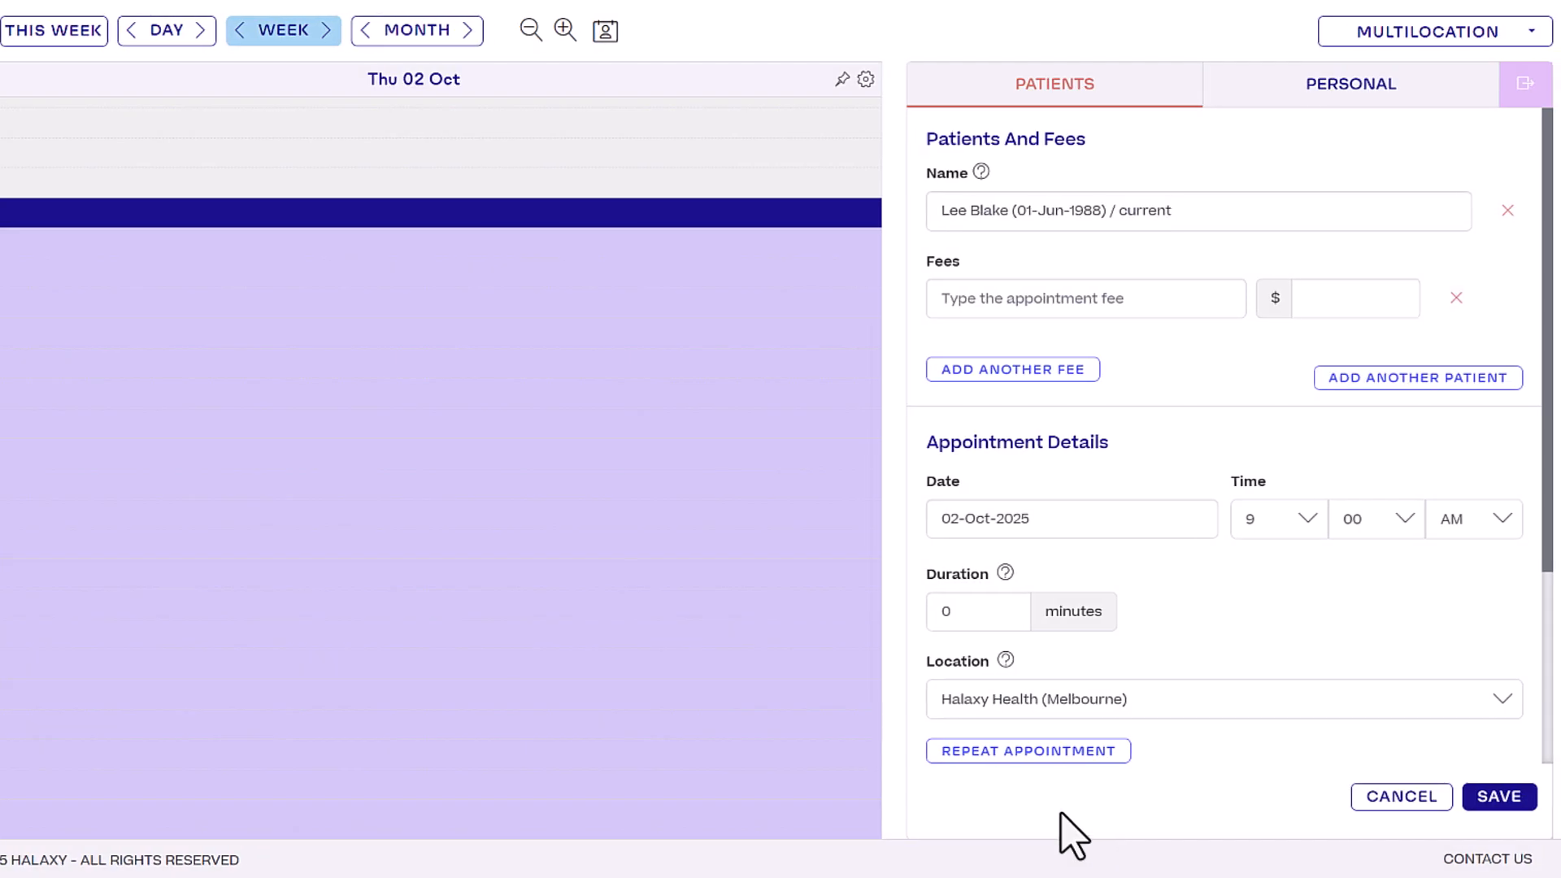
Assign the NDIS early childhood psychology fee, set duration to 120 minutes, and save.
{"action": "left_click", "coordinate": [1078, 302]}
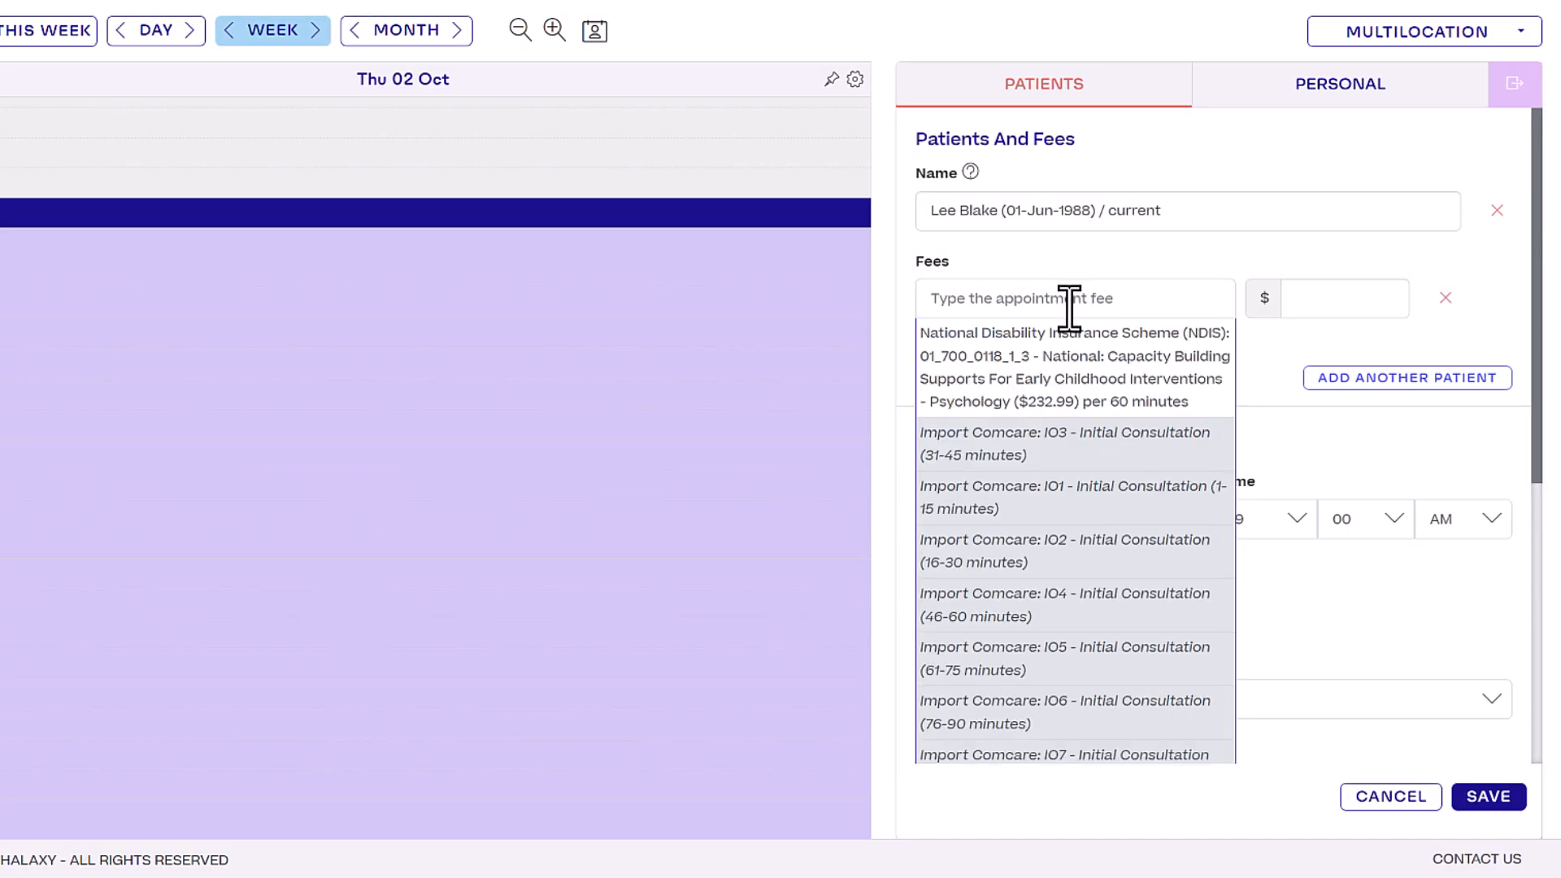
{"action": "left_click", "coordinate": [1106, 403]}
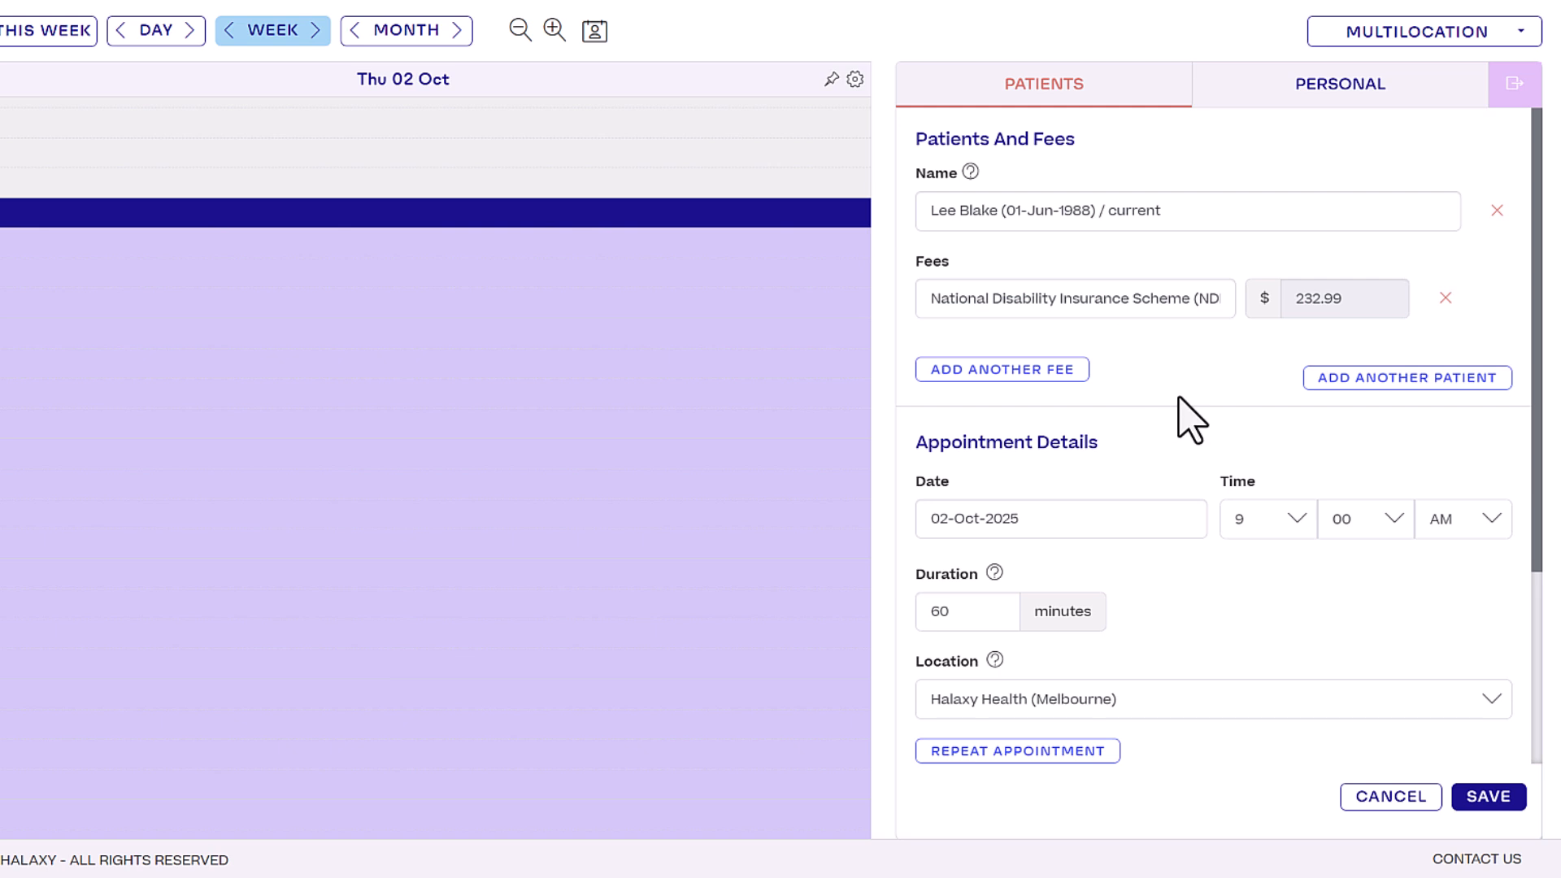
{"action": "left_click_drag", "start_coordinate": [936, 612], "coordinate": [923, 611]}
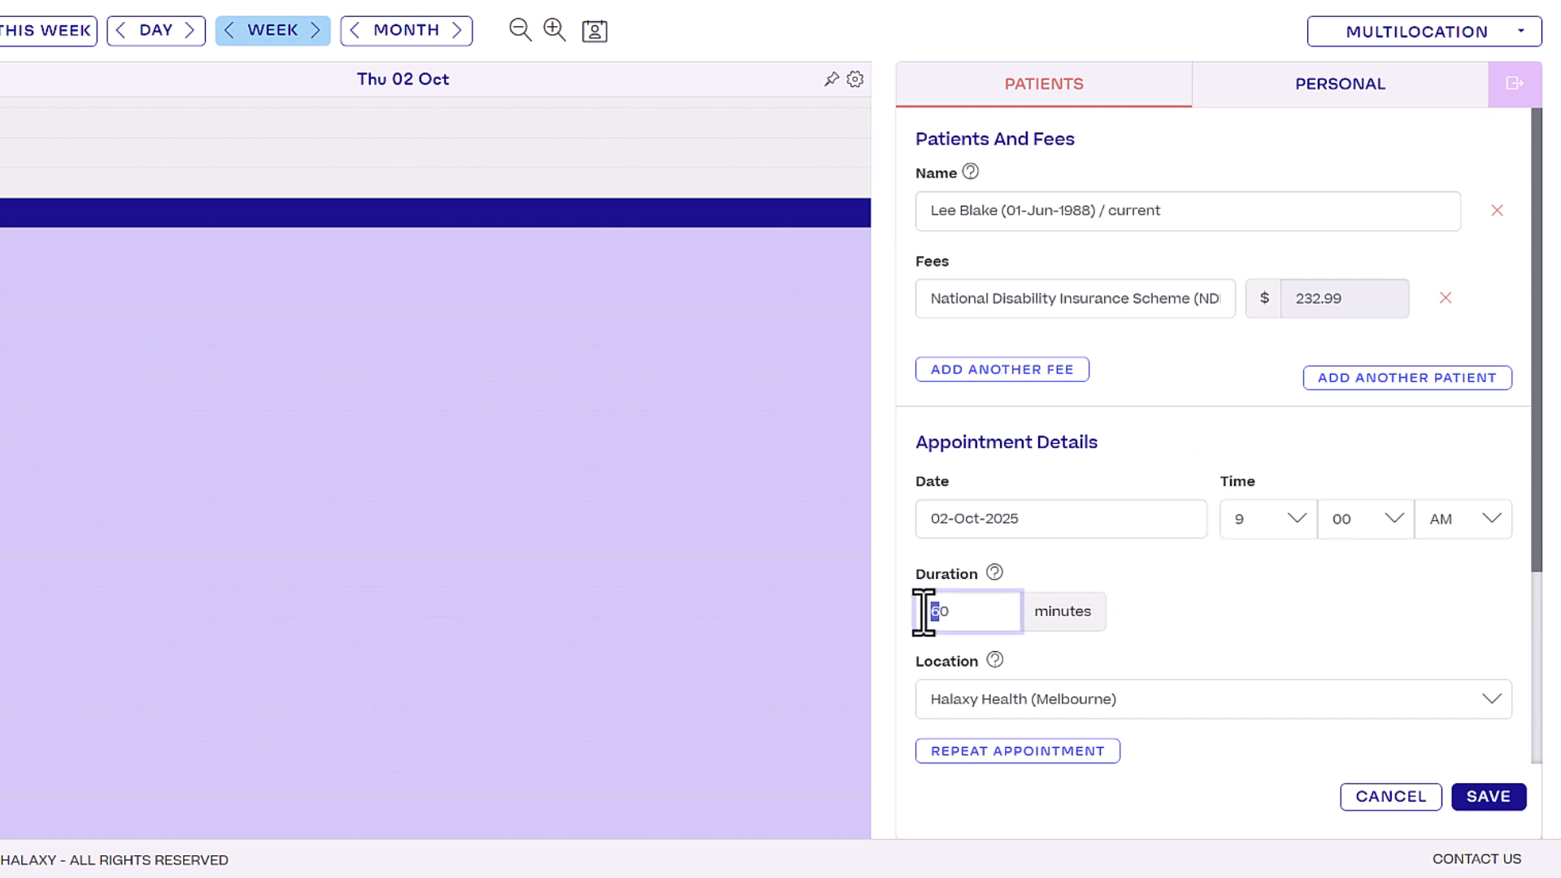
{"action": "type", "text": "12"}
{"action": "left_click", "coordinate": [1198, 611]}
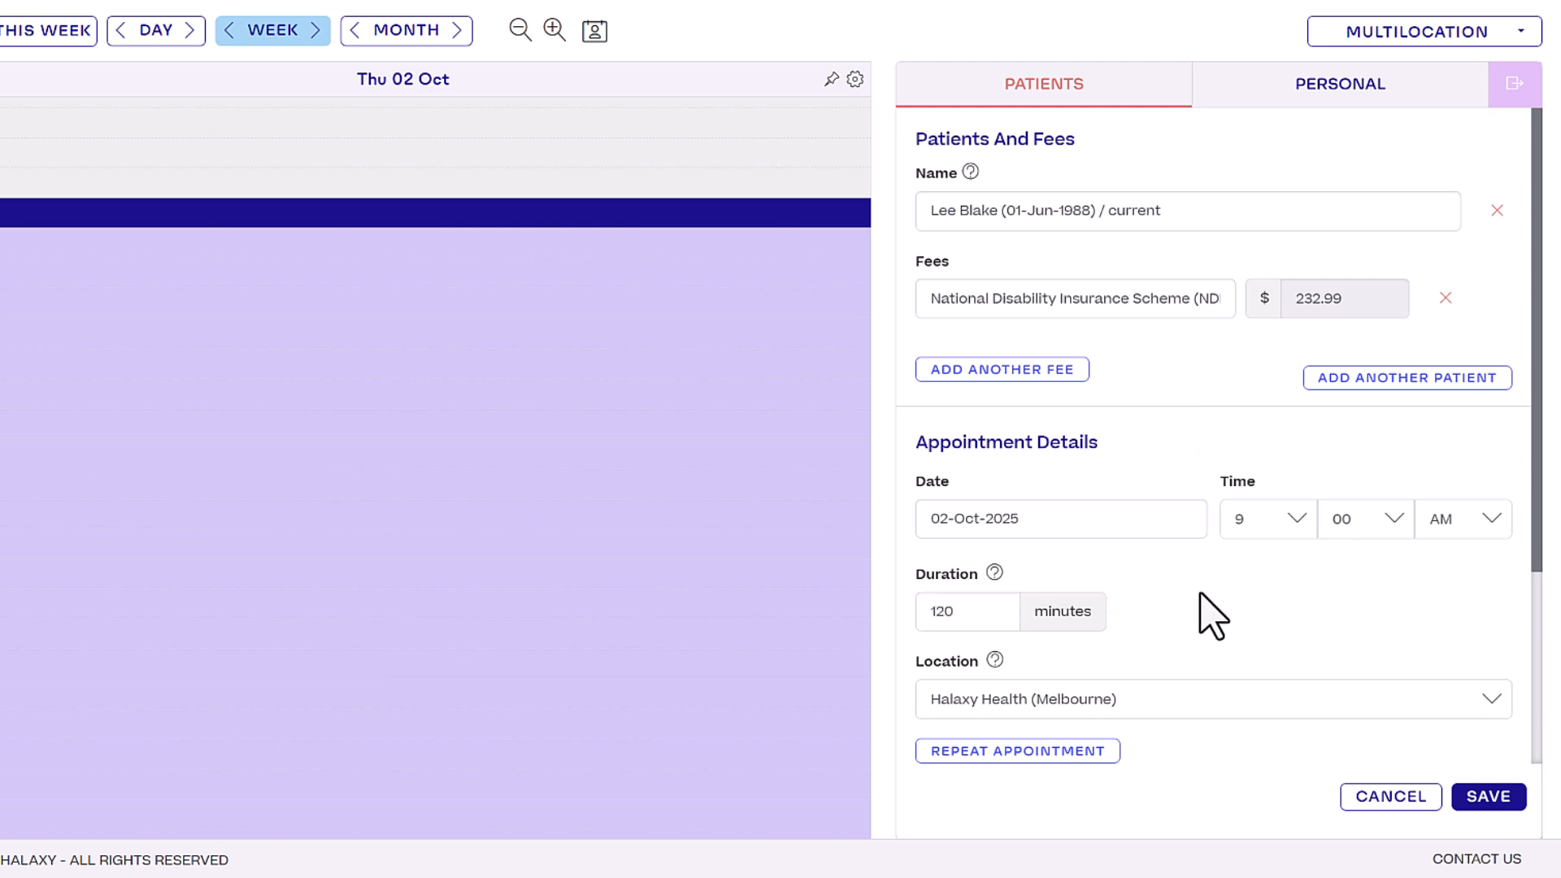
{"action": "left_click", "coordinate": [1498, 801]}
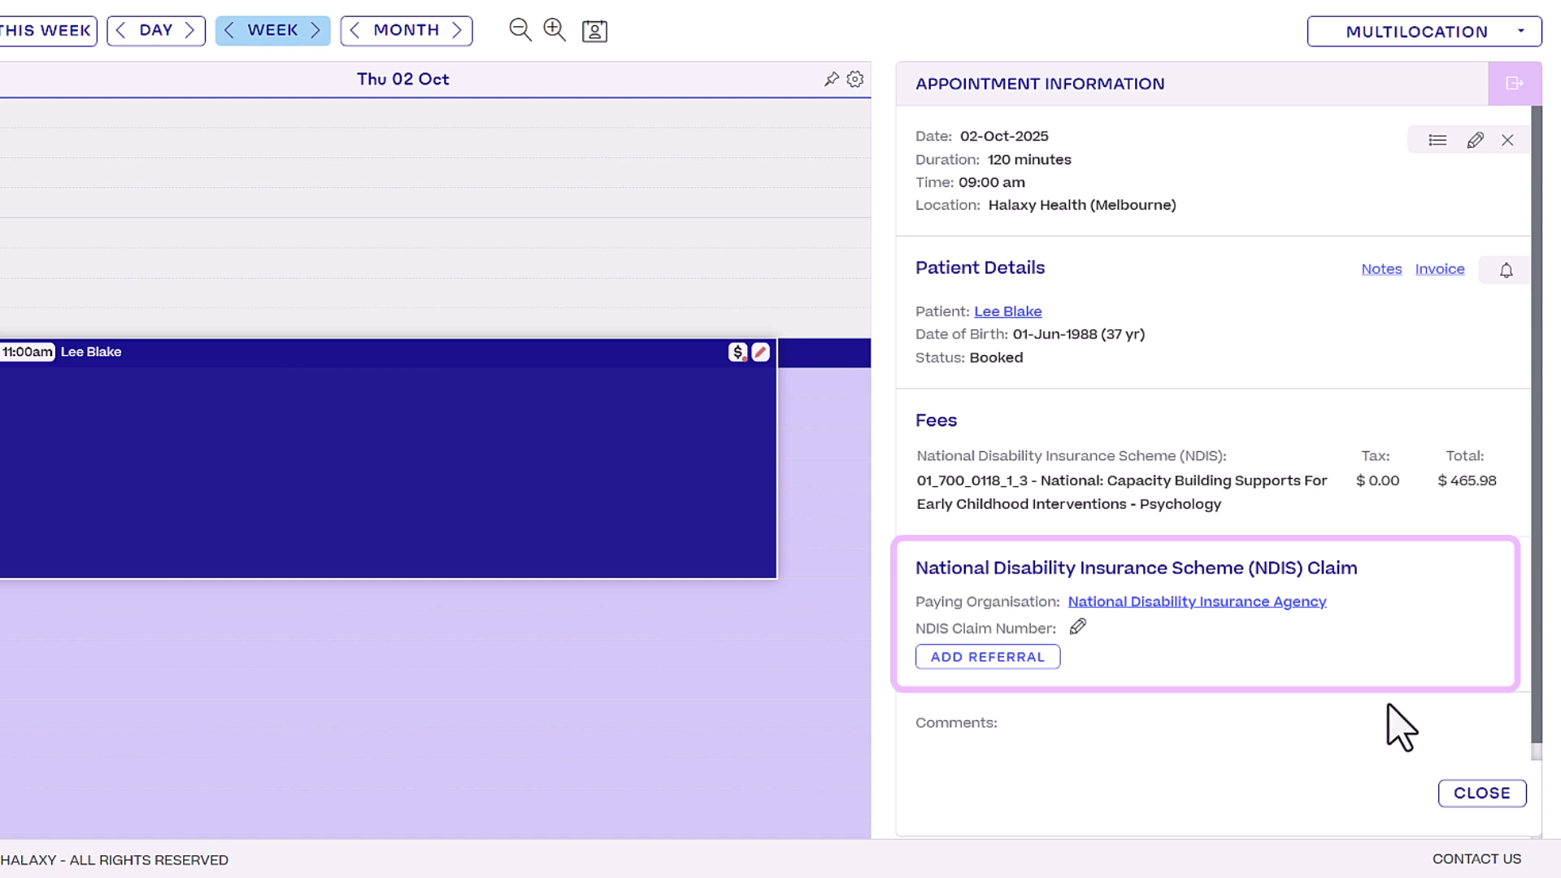
In the appointment's NDIS claim details, replace the paying organisation with 'My Plan Manager'.
{"action": "left_click", "coordinate": [1079, 628]}
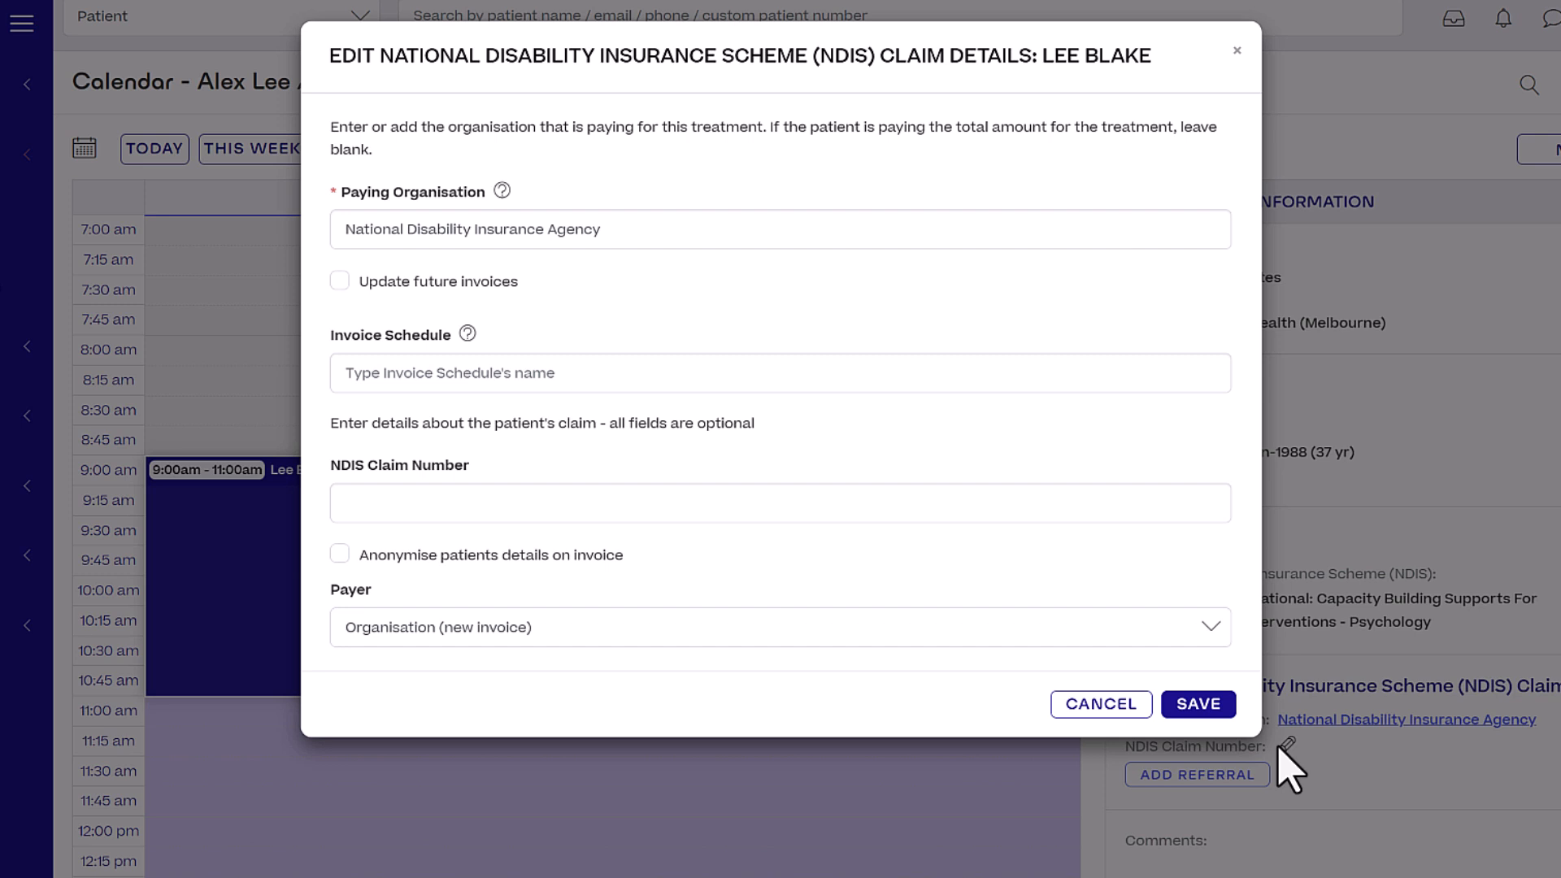
{"action": "left_click", "coordinate": [456, 229]}
{"action": "type", "text": "My Plan Manager"}
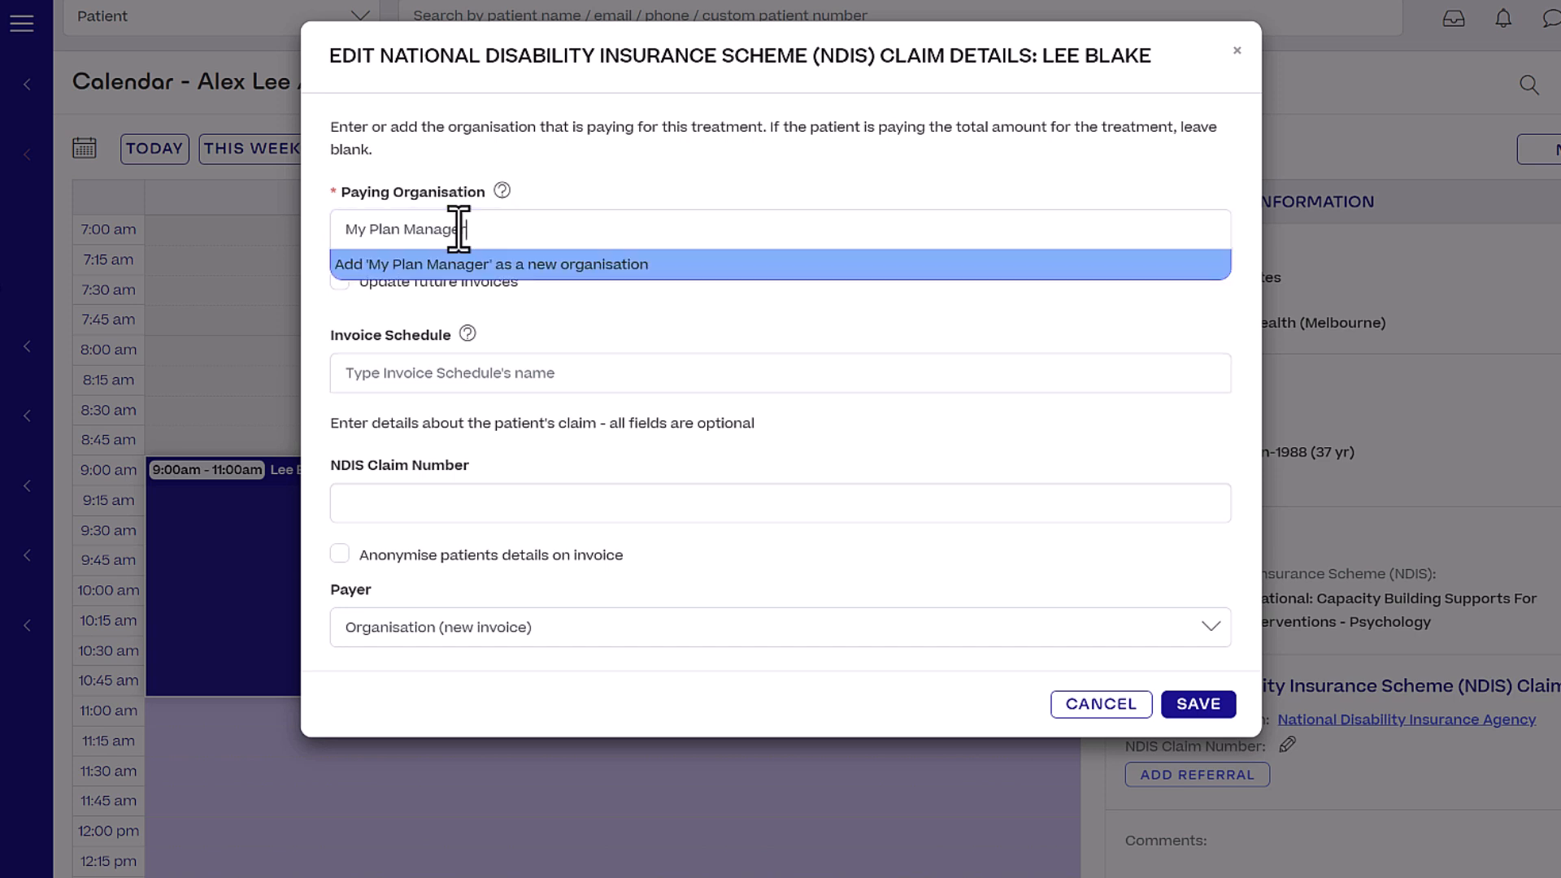
Add My Plan Manager as a new Plan Manager-type organisation with its contact e-mail.
{"action": "left_click", "coordinate": [554, 265]}
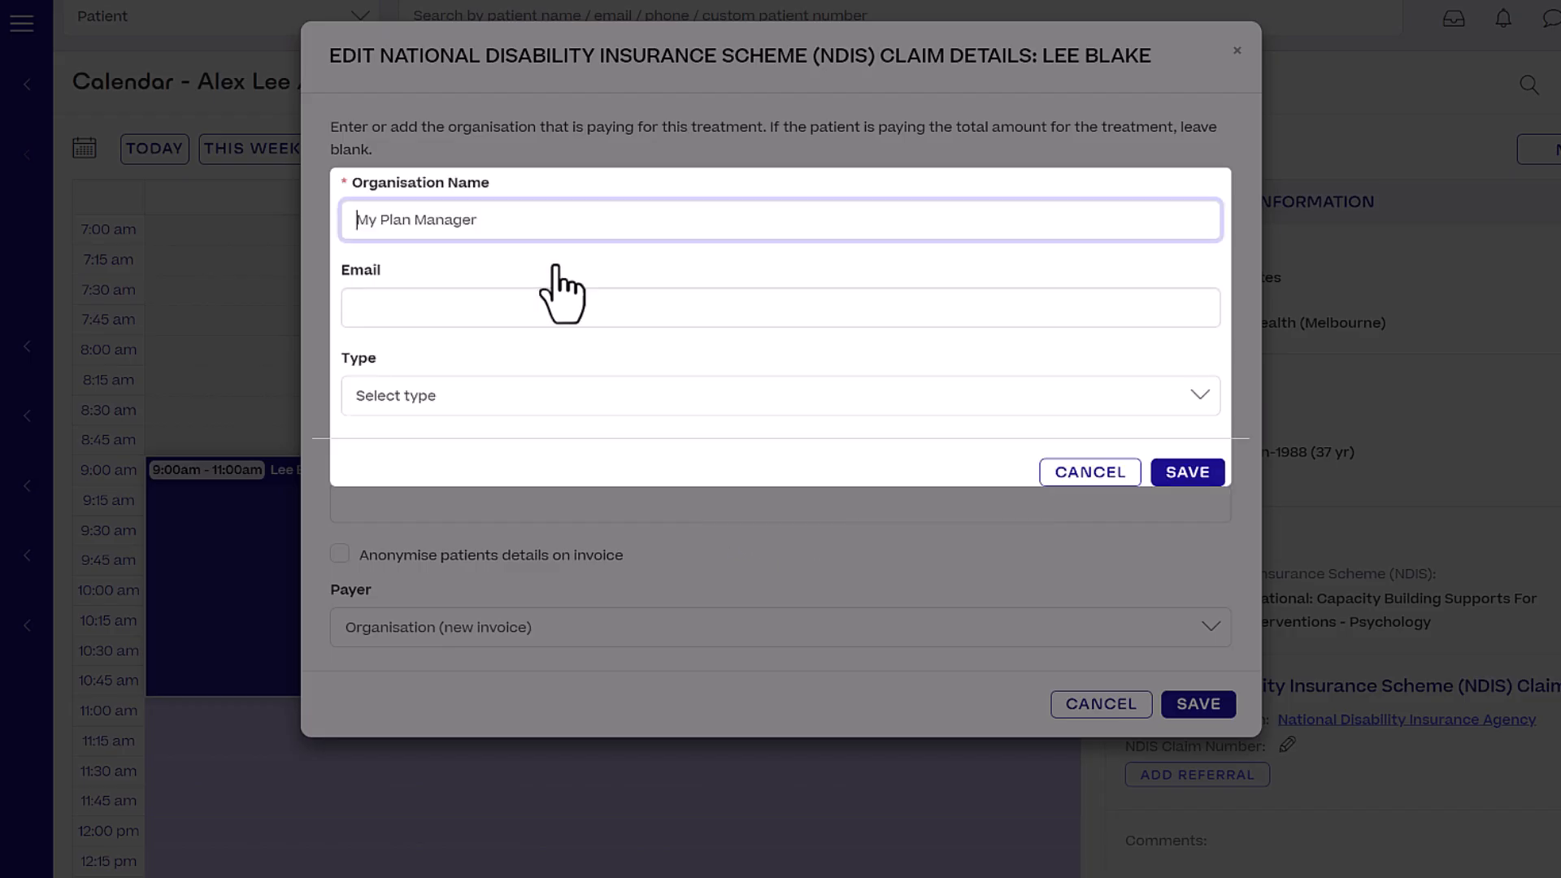
{"action": "left_click", "coordinate": [679, 396]}
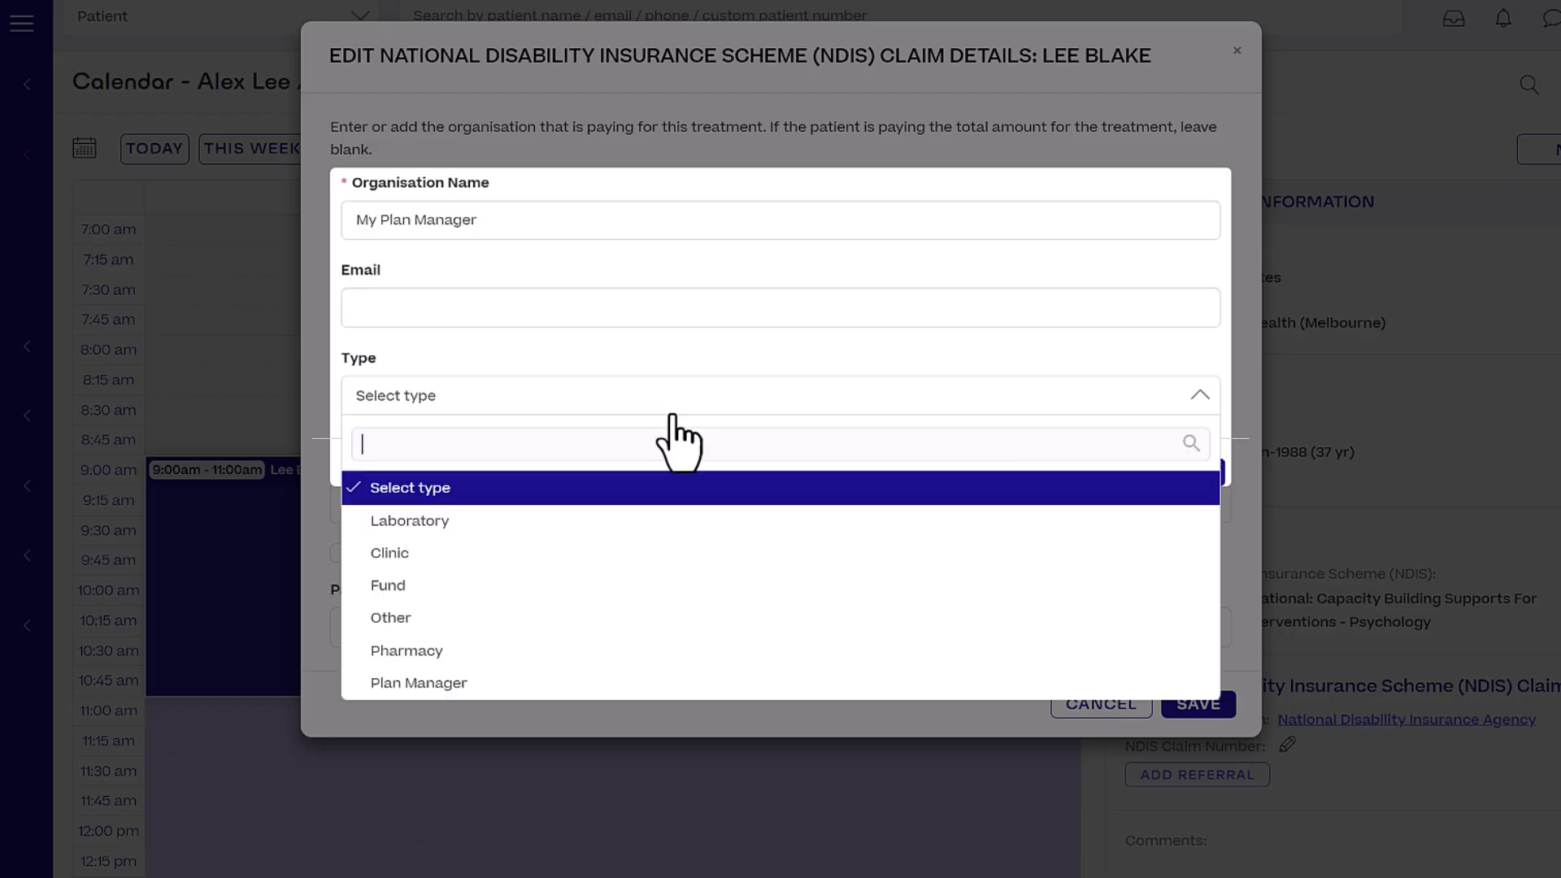
{"action": "left_click", "coordinate": [584, 674]}
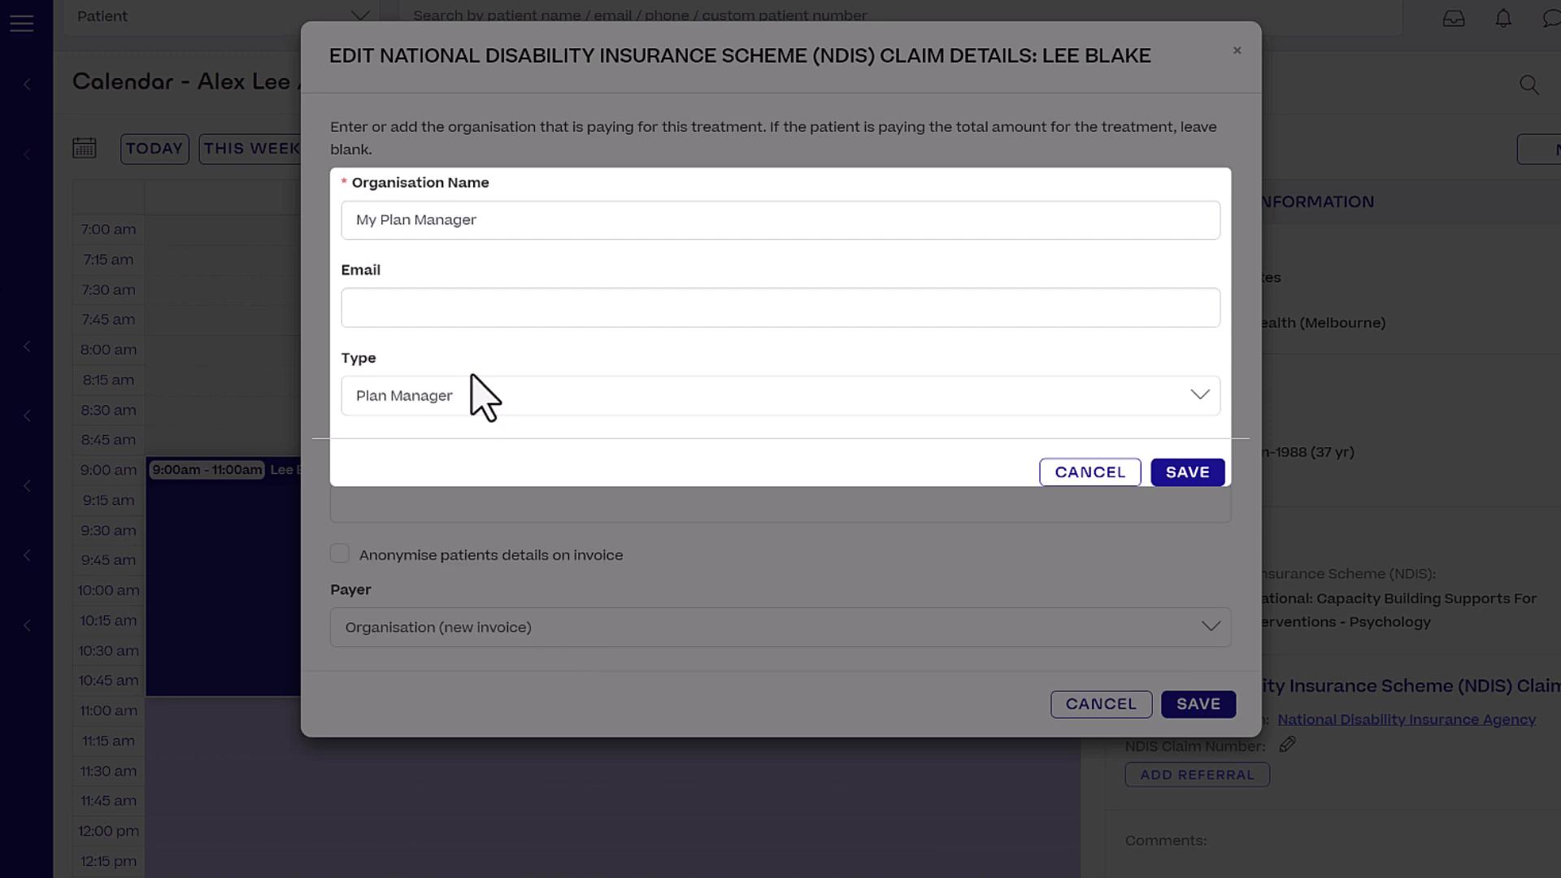
{"action": "left_click", "coordinate": [426, 307]}
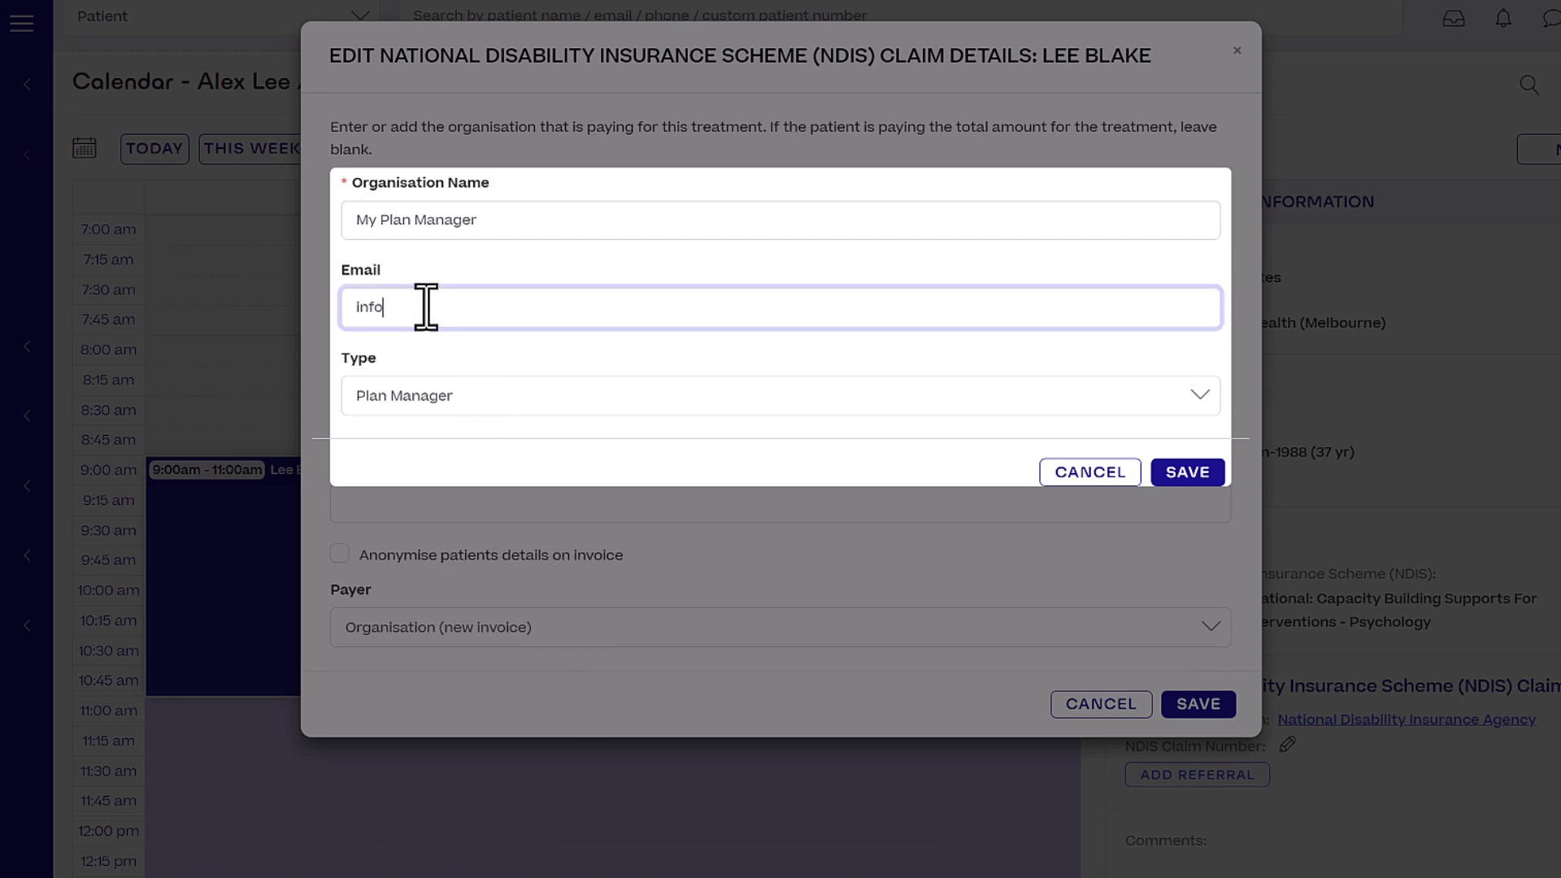
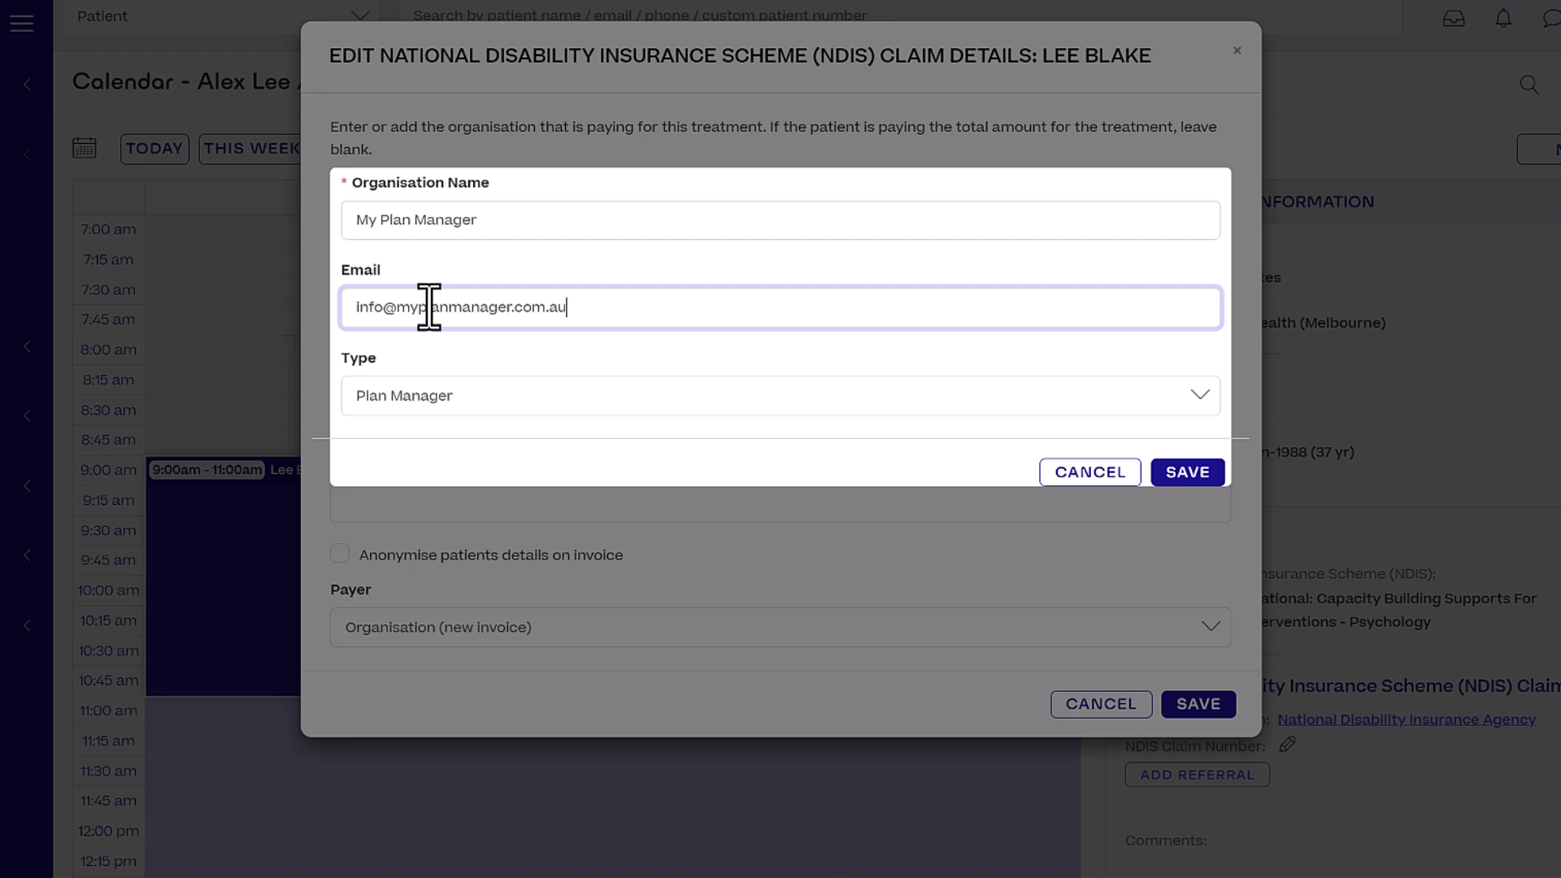
{"action": "left_click", "coordinate": [1187, 472]}
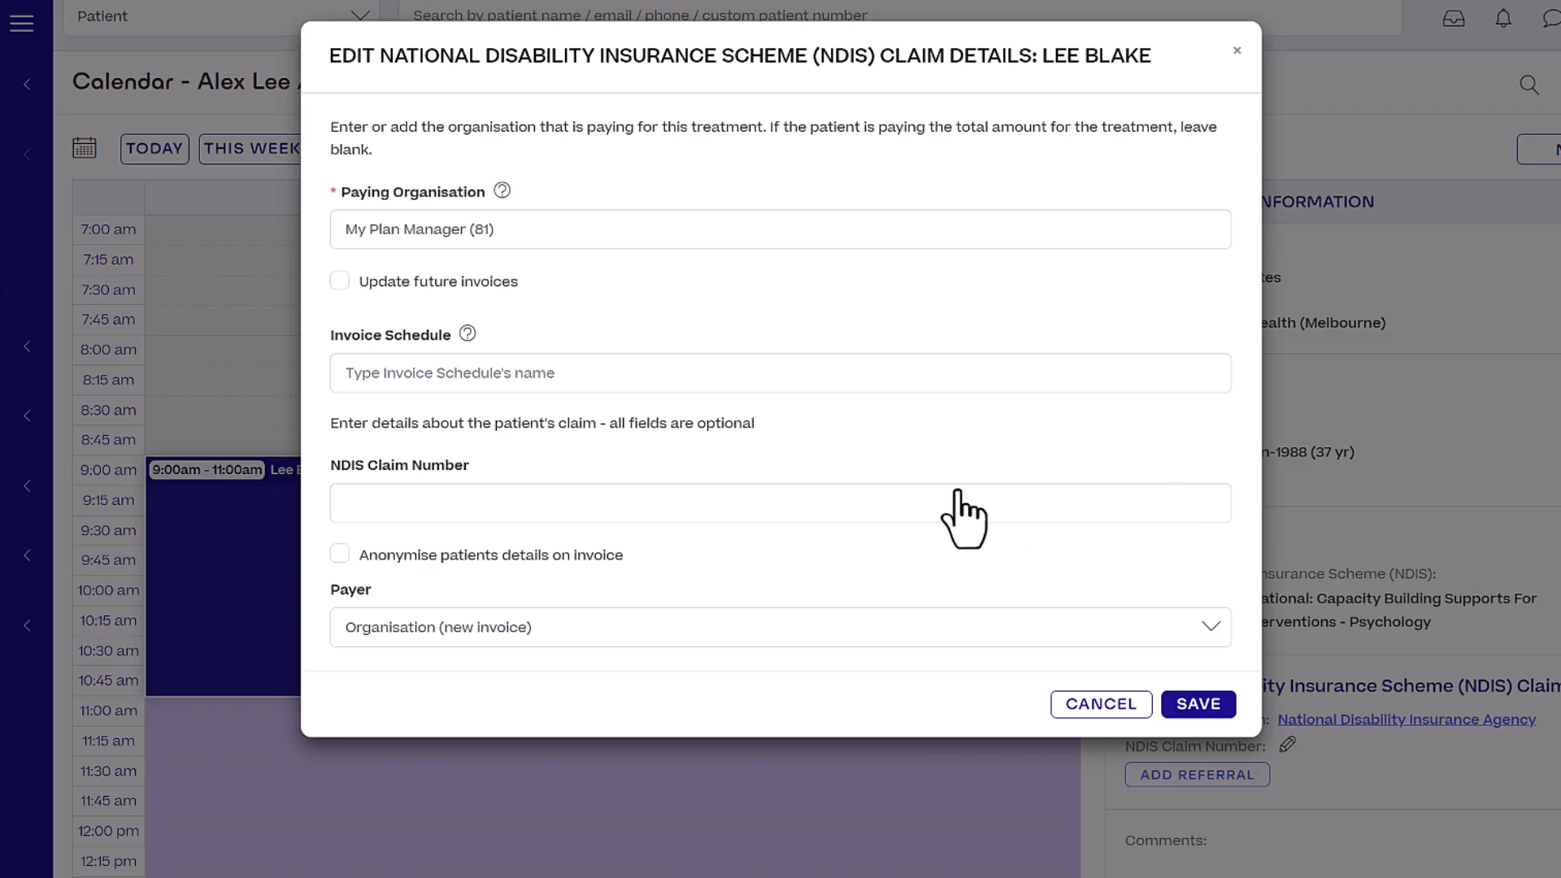
Enter the participant's NDIS claim number and save the claim details.
{"action": "left_click", "coordinate": [633, 509]}
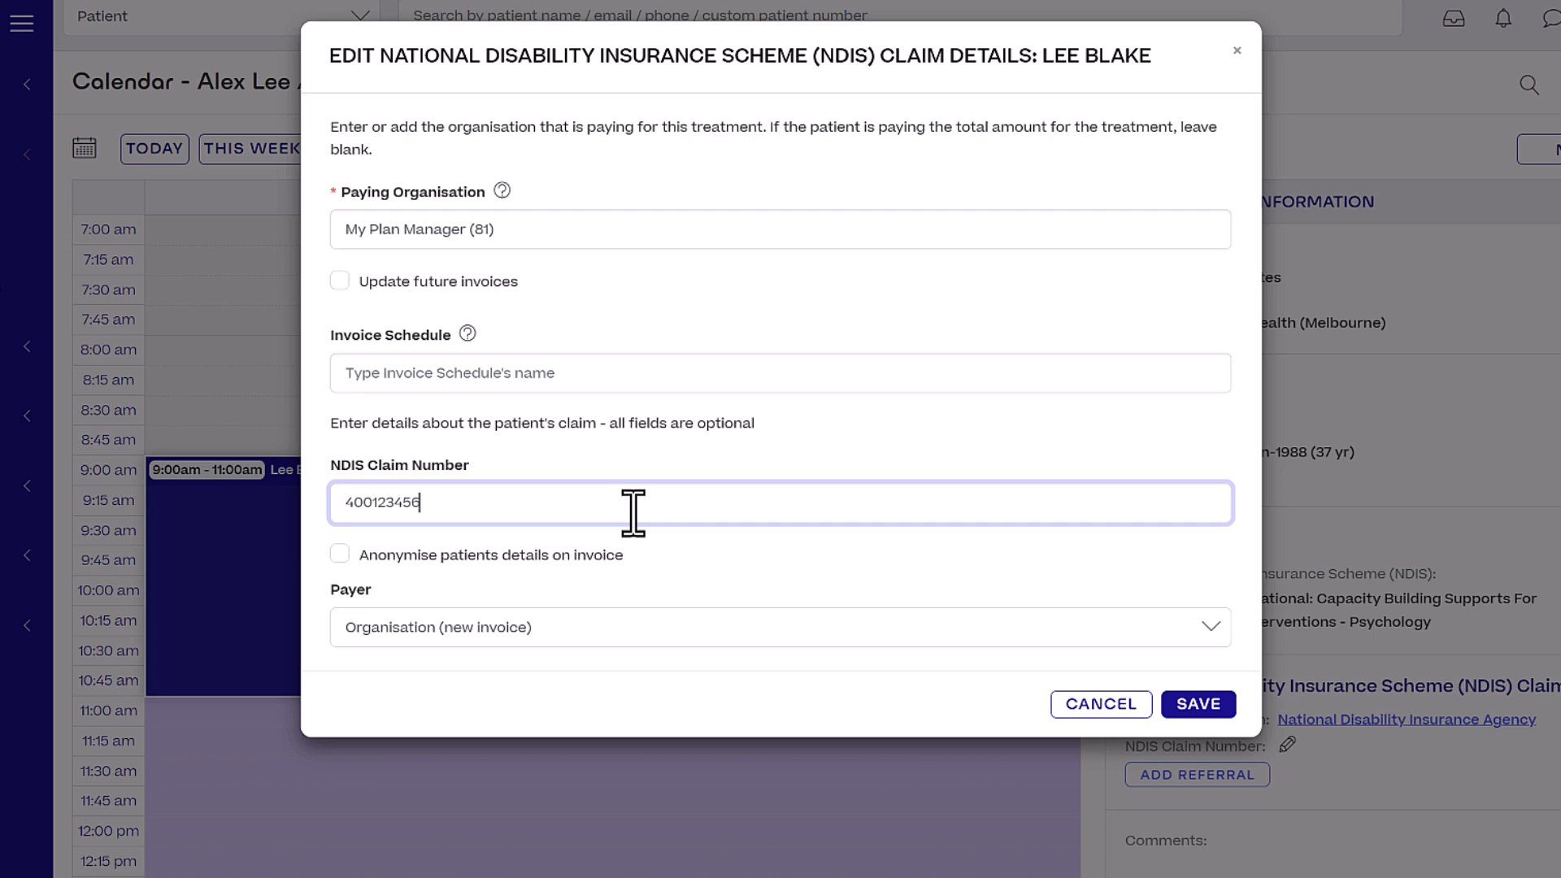
{"action": "left_click", "coordinate": [780, 551]}
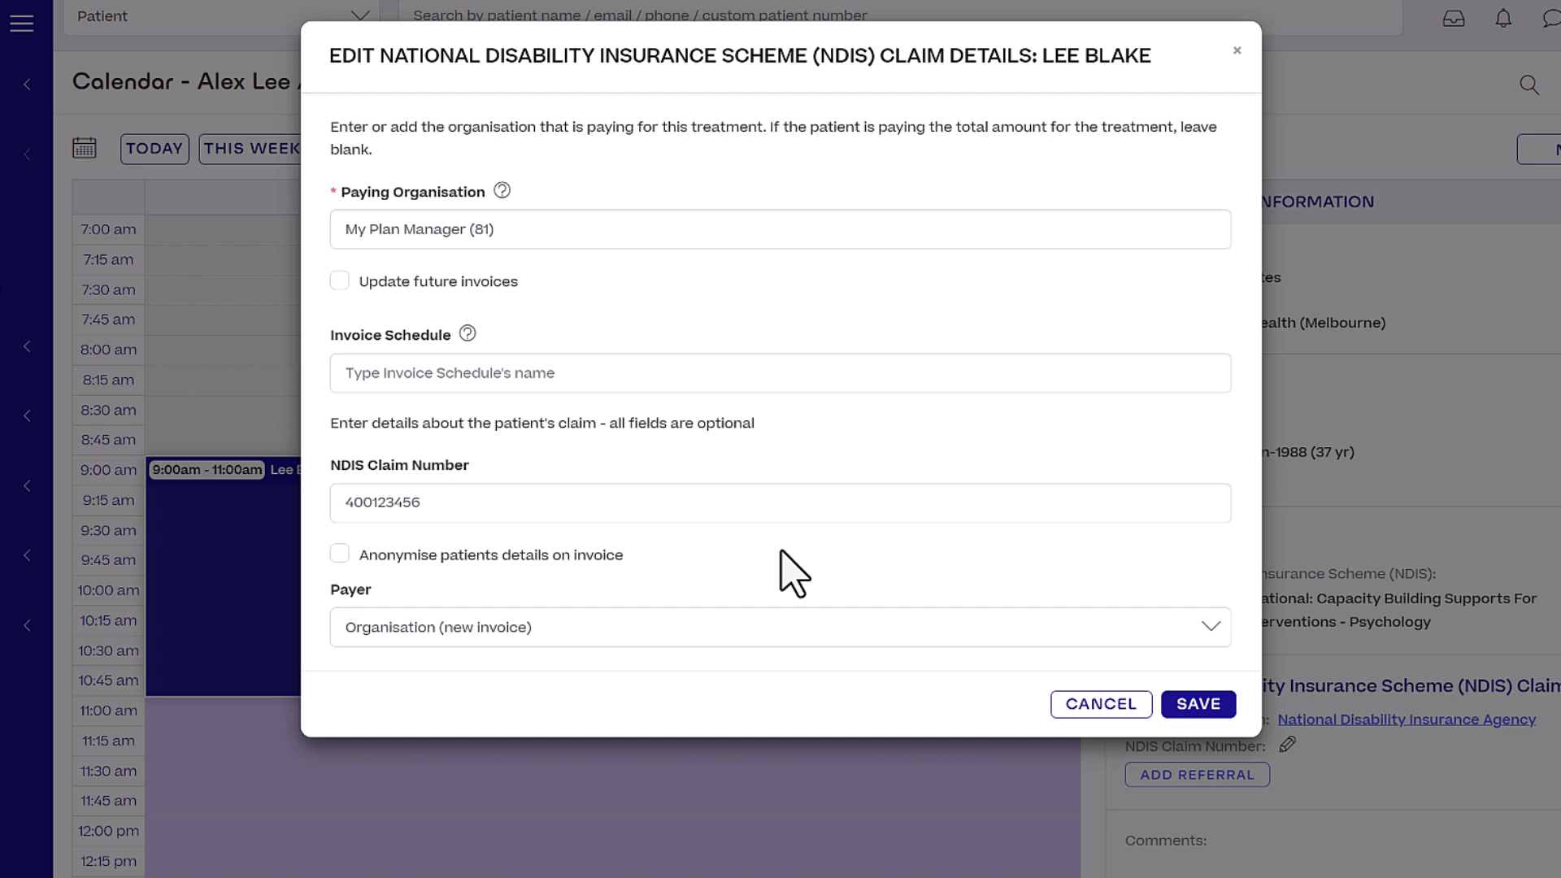
{"action": "left_click", "coordinate": [1198, 704]}
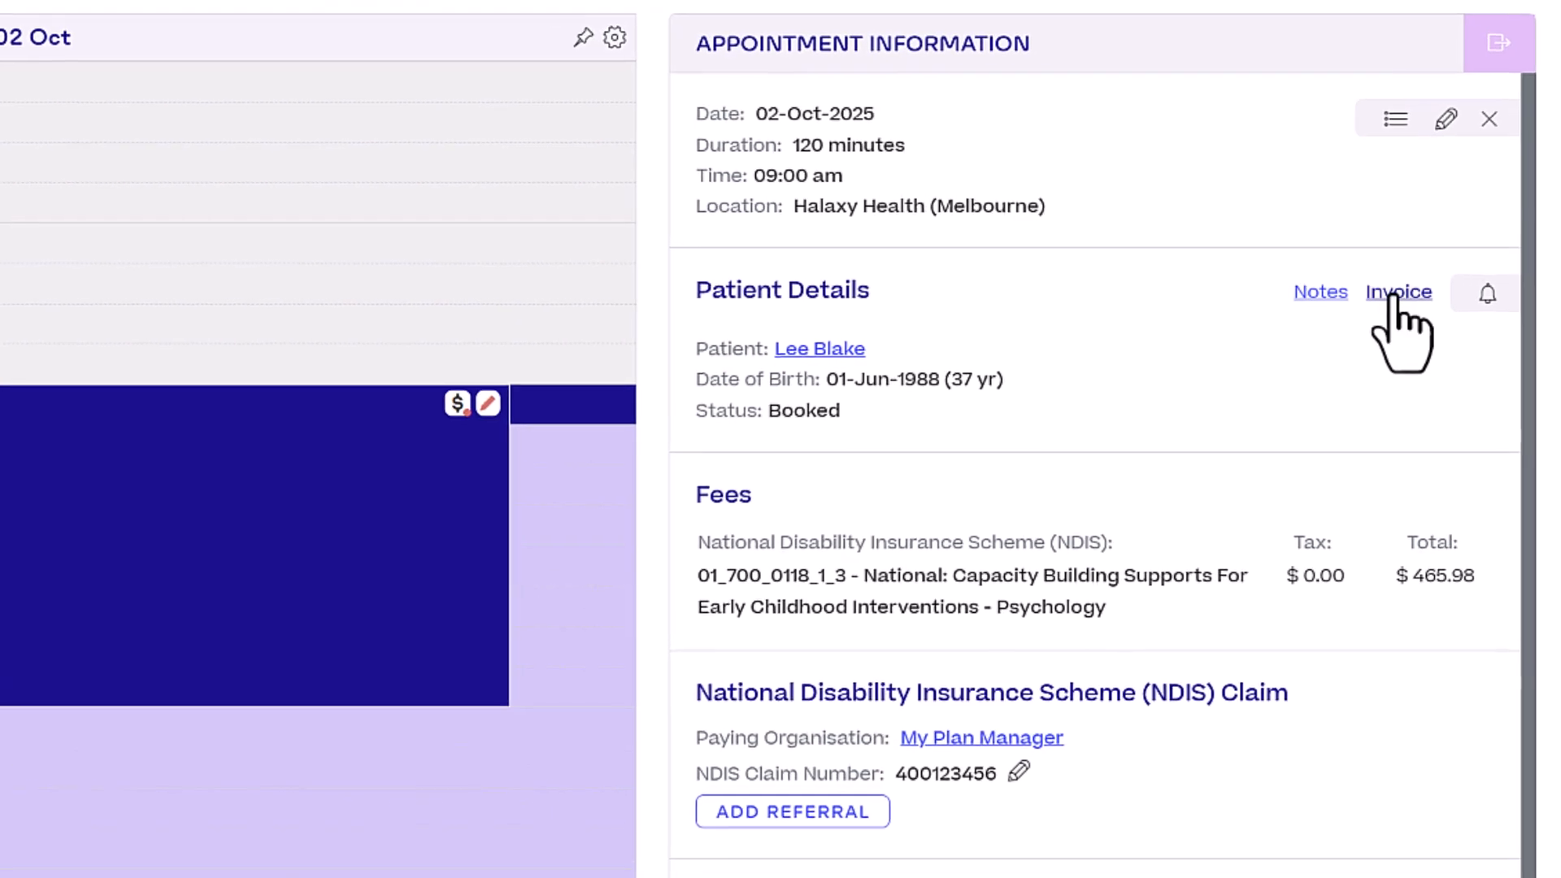
Open the appointment's My Plan Manager invoice and save the practitioner's provider number.
{"action": "left_click", "coordinate": [1395, 295]}
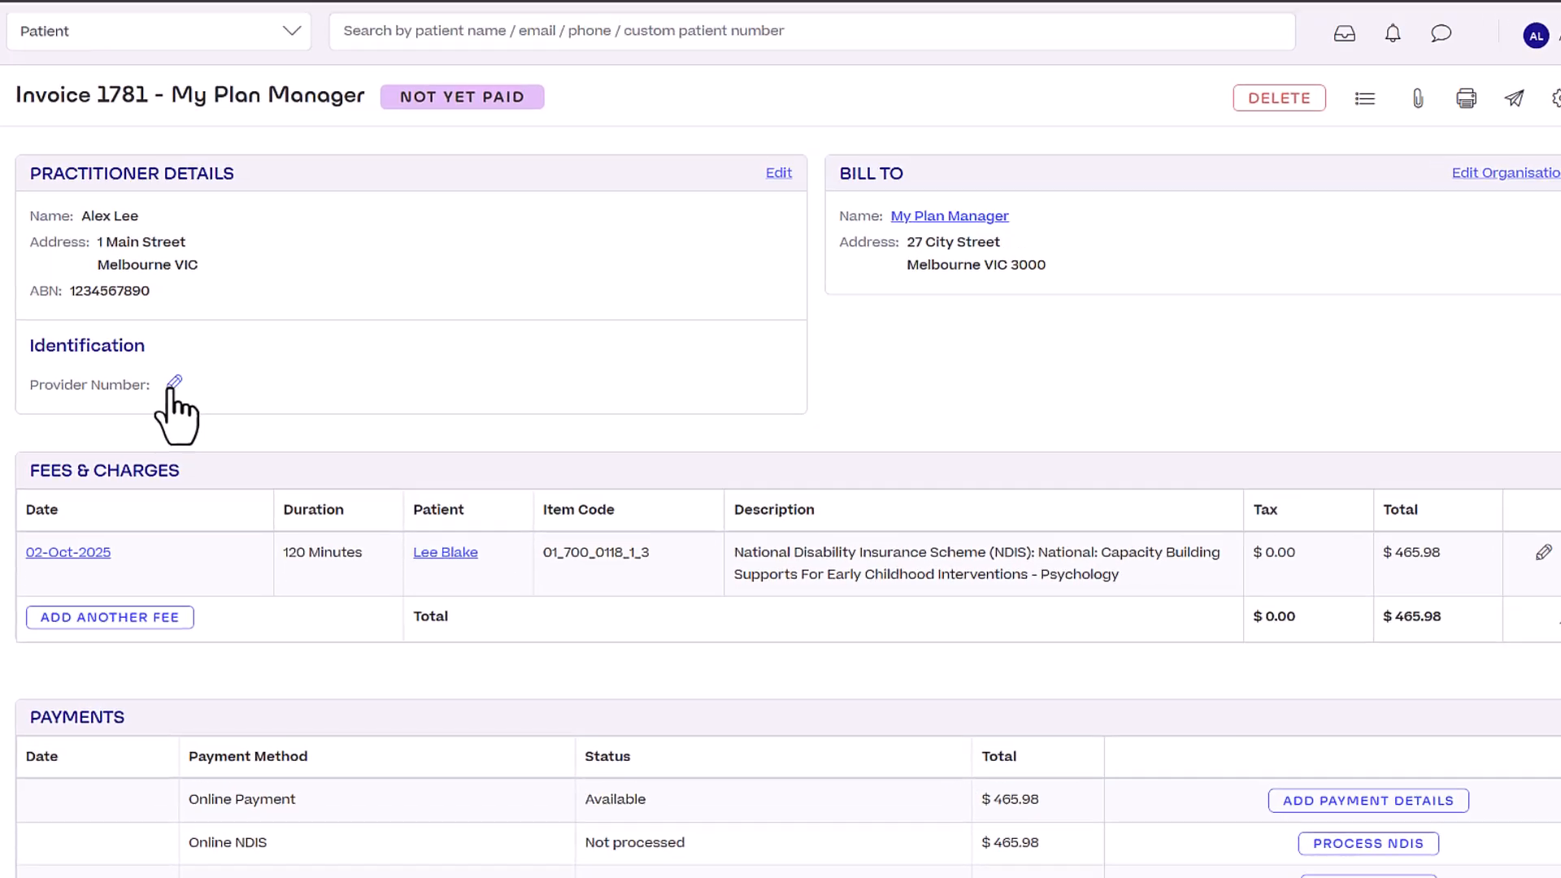
{"action": "left_click", "coordinate": [164, 317]}
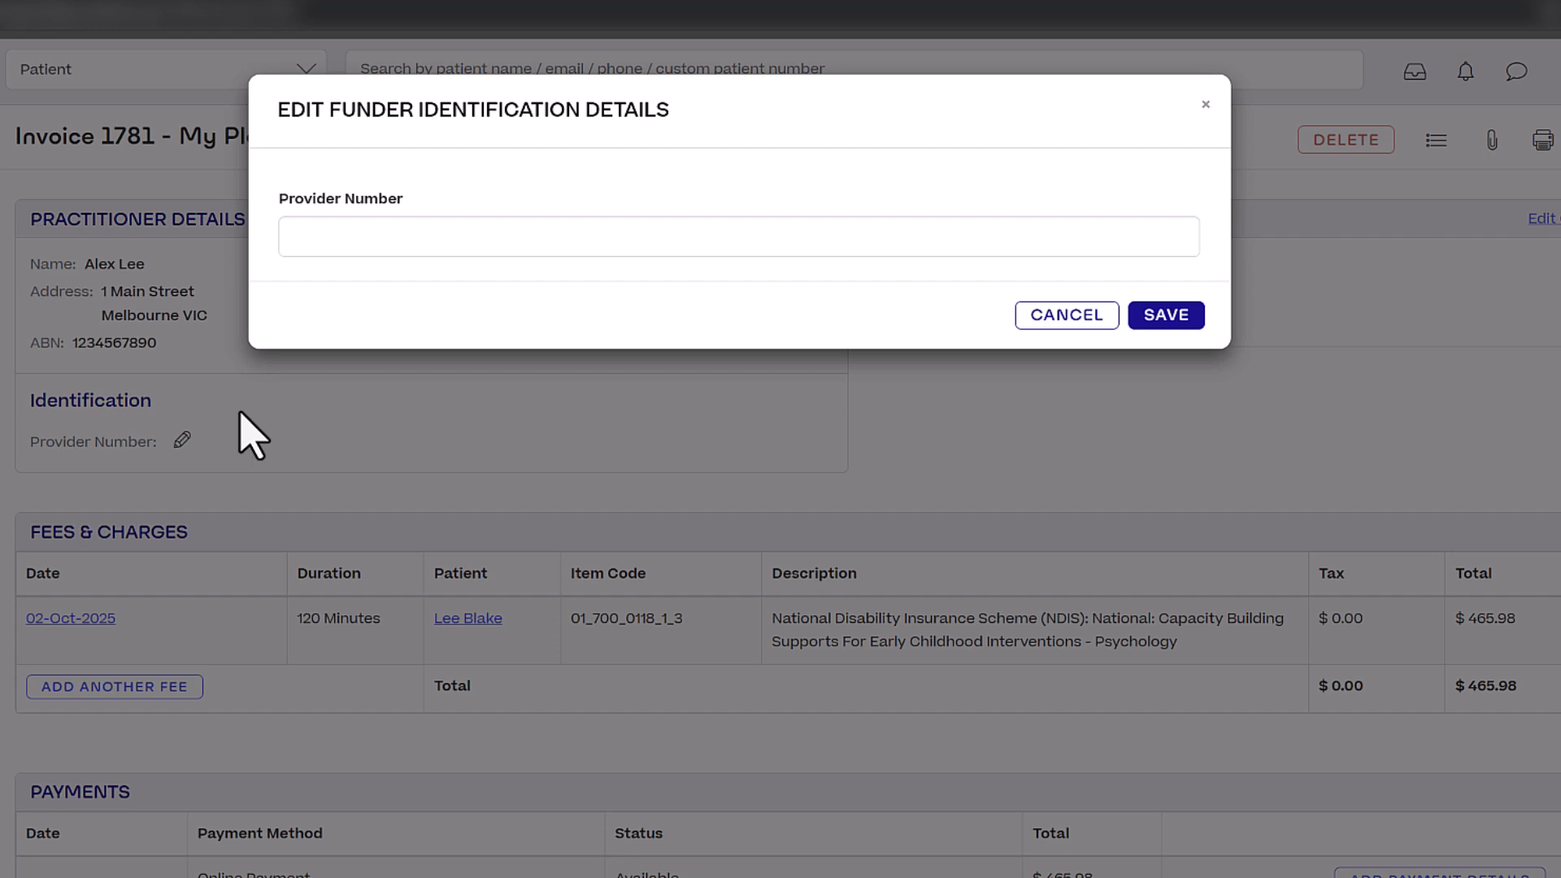
{"action": "left_click", "coordinate": [589, 227]}
{"action": "type", "text": "123456"}
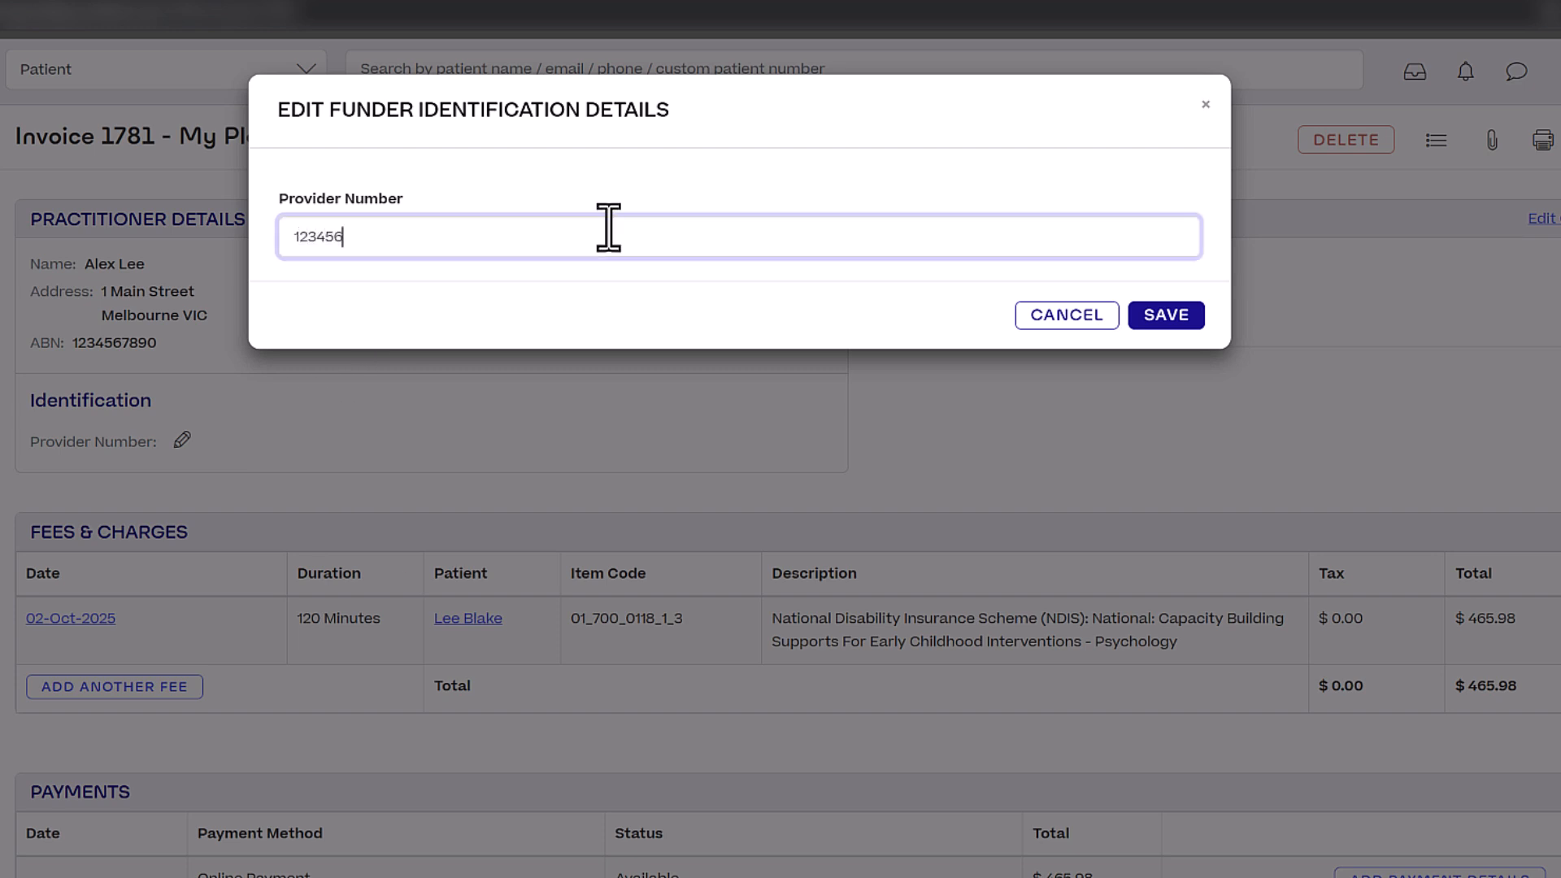
{"action": "left_click", "coordinate": [1171, 321]}
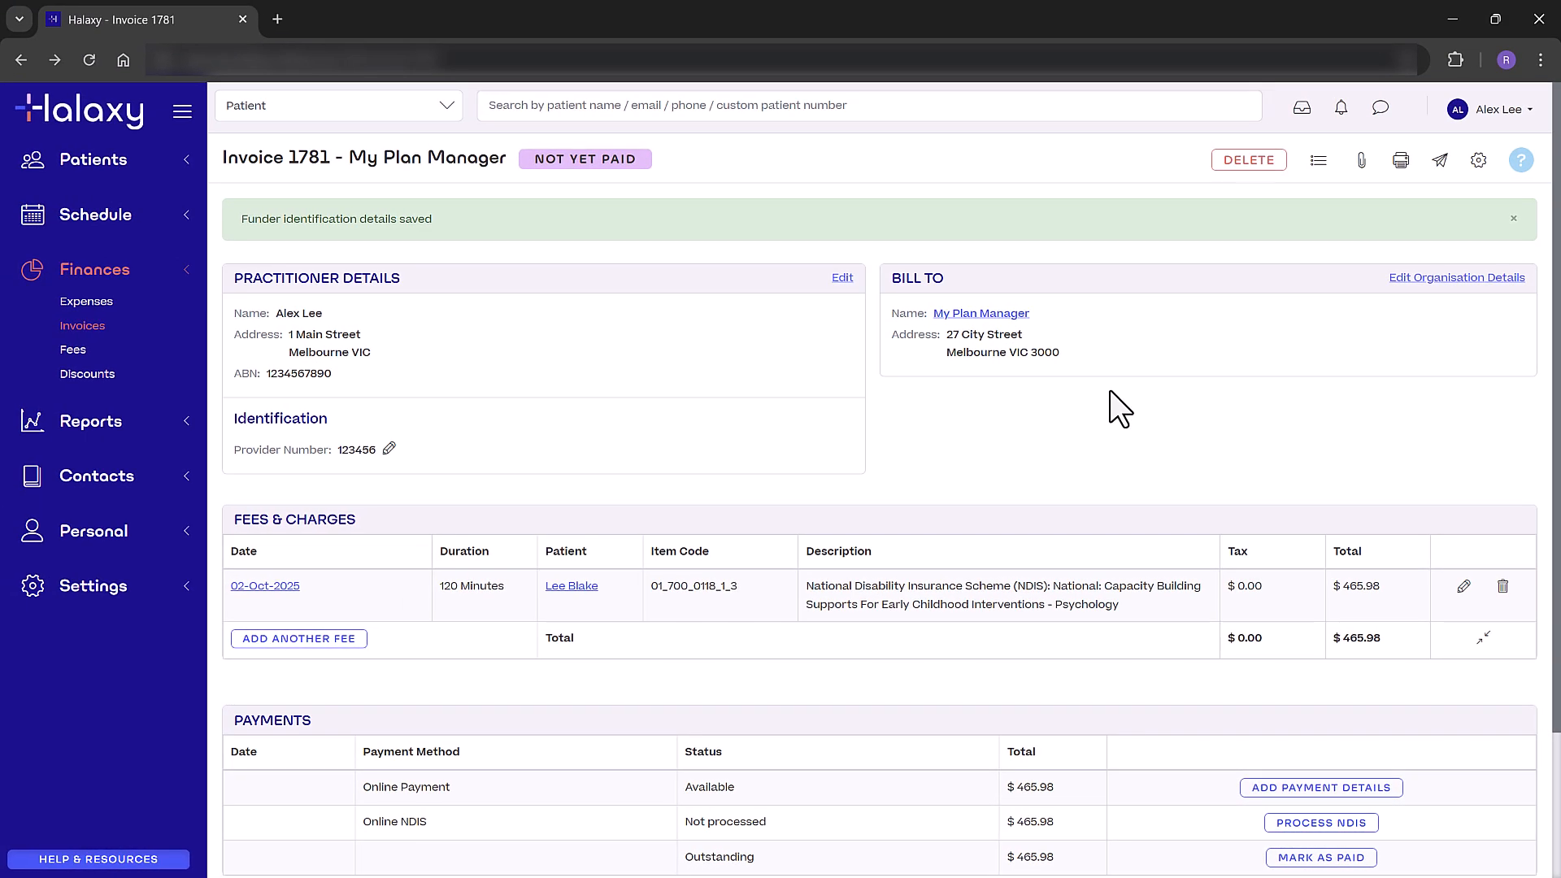
Edit and save the Invoice Template Preferences under Settings > Payments.
{"action": "left_click", "coordinate": [168, 587]}
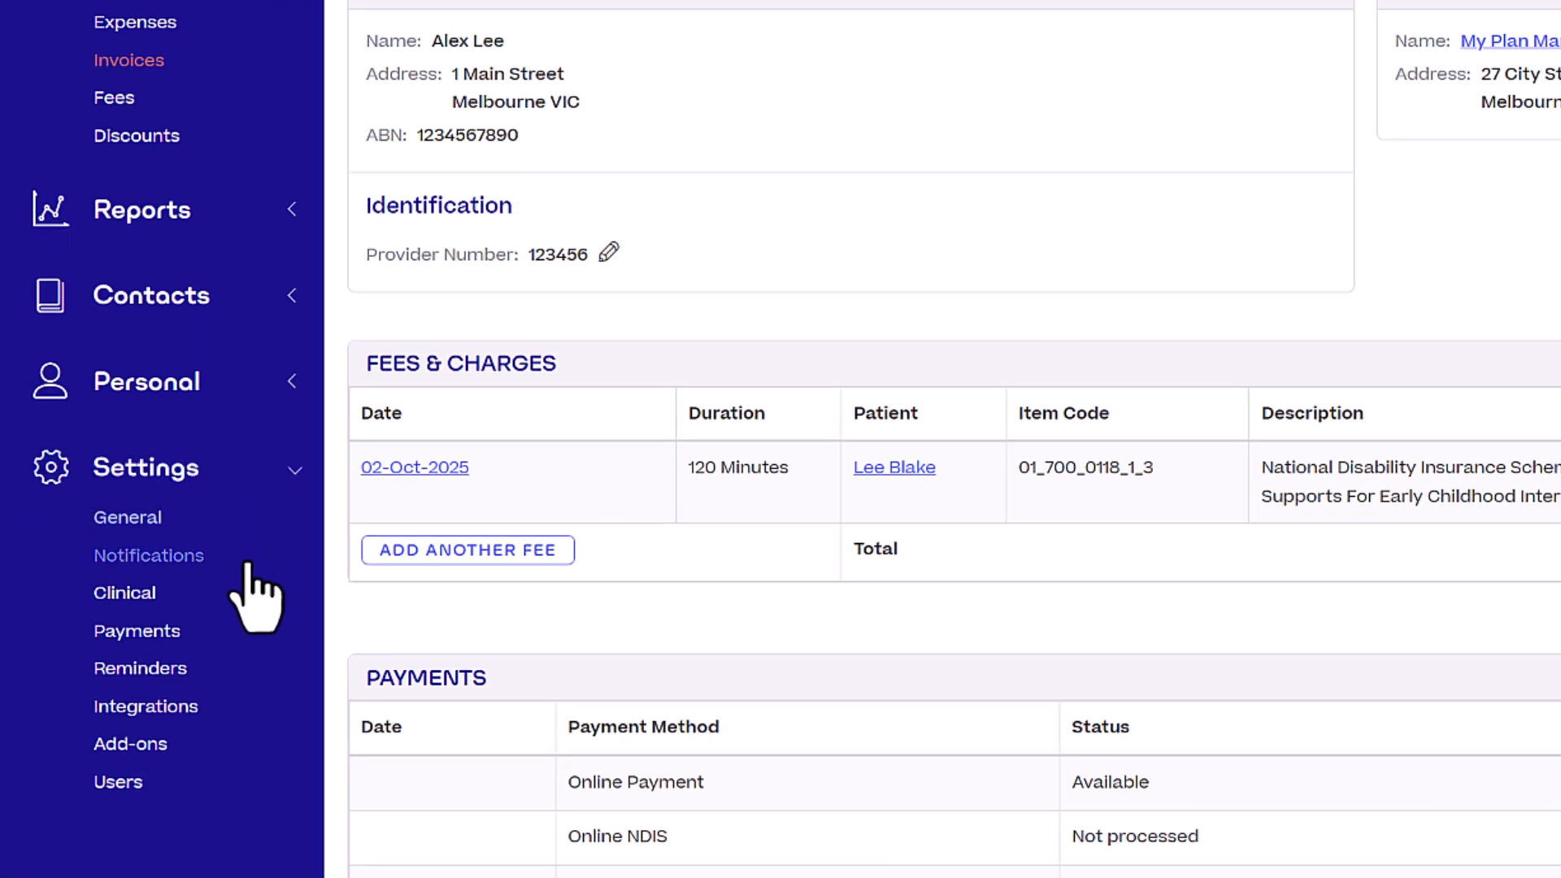
{"action": "left_click", "coordinate": [217, 637]}
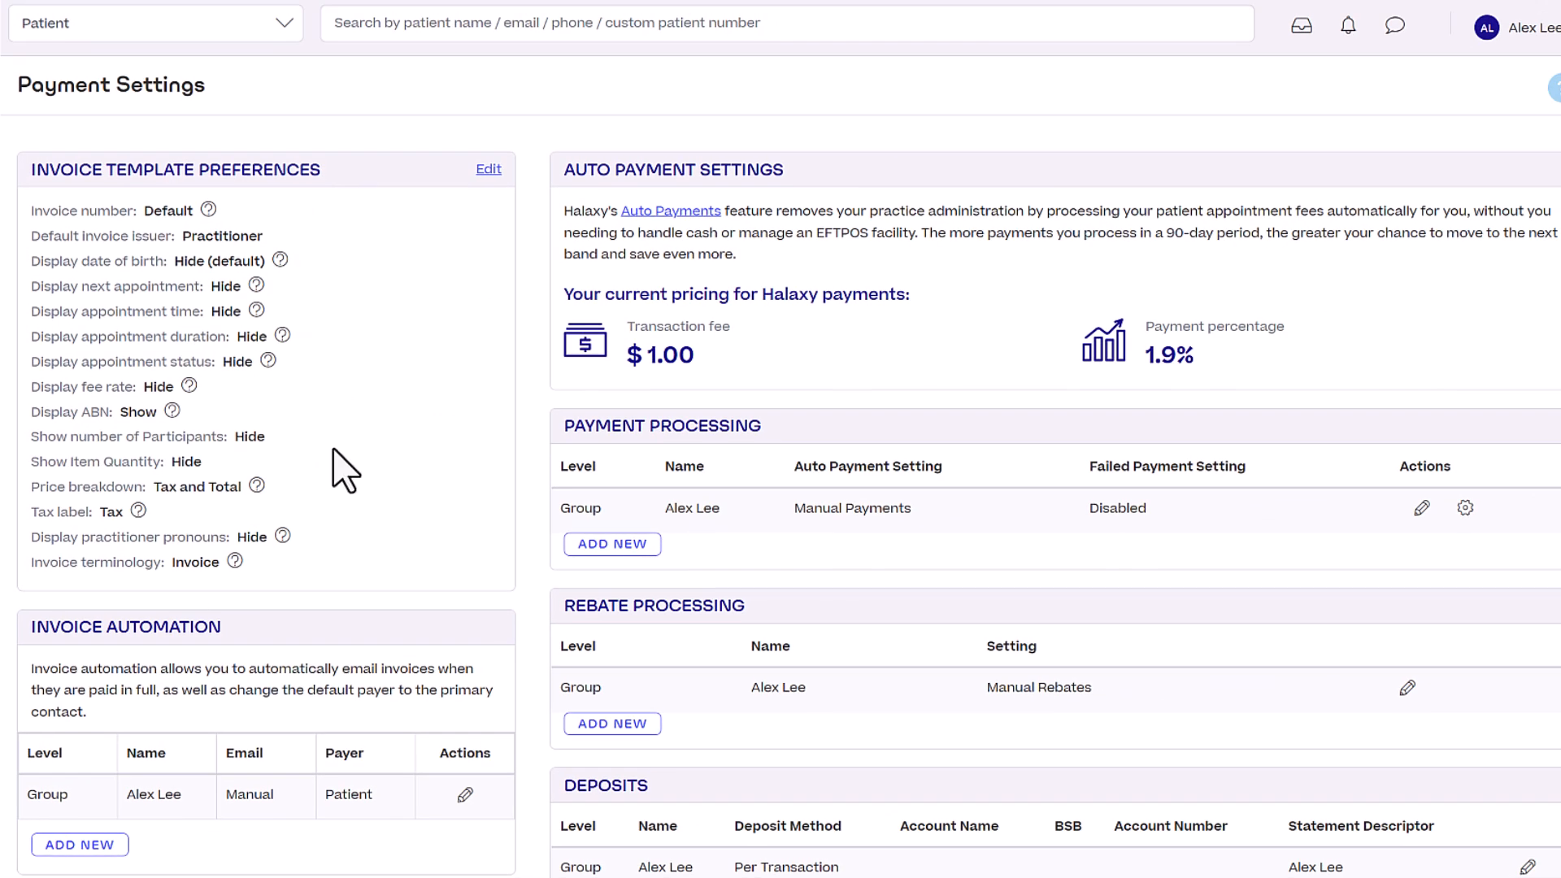
{"action": "left_click", "coordinate": [492, 179]}
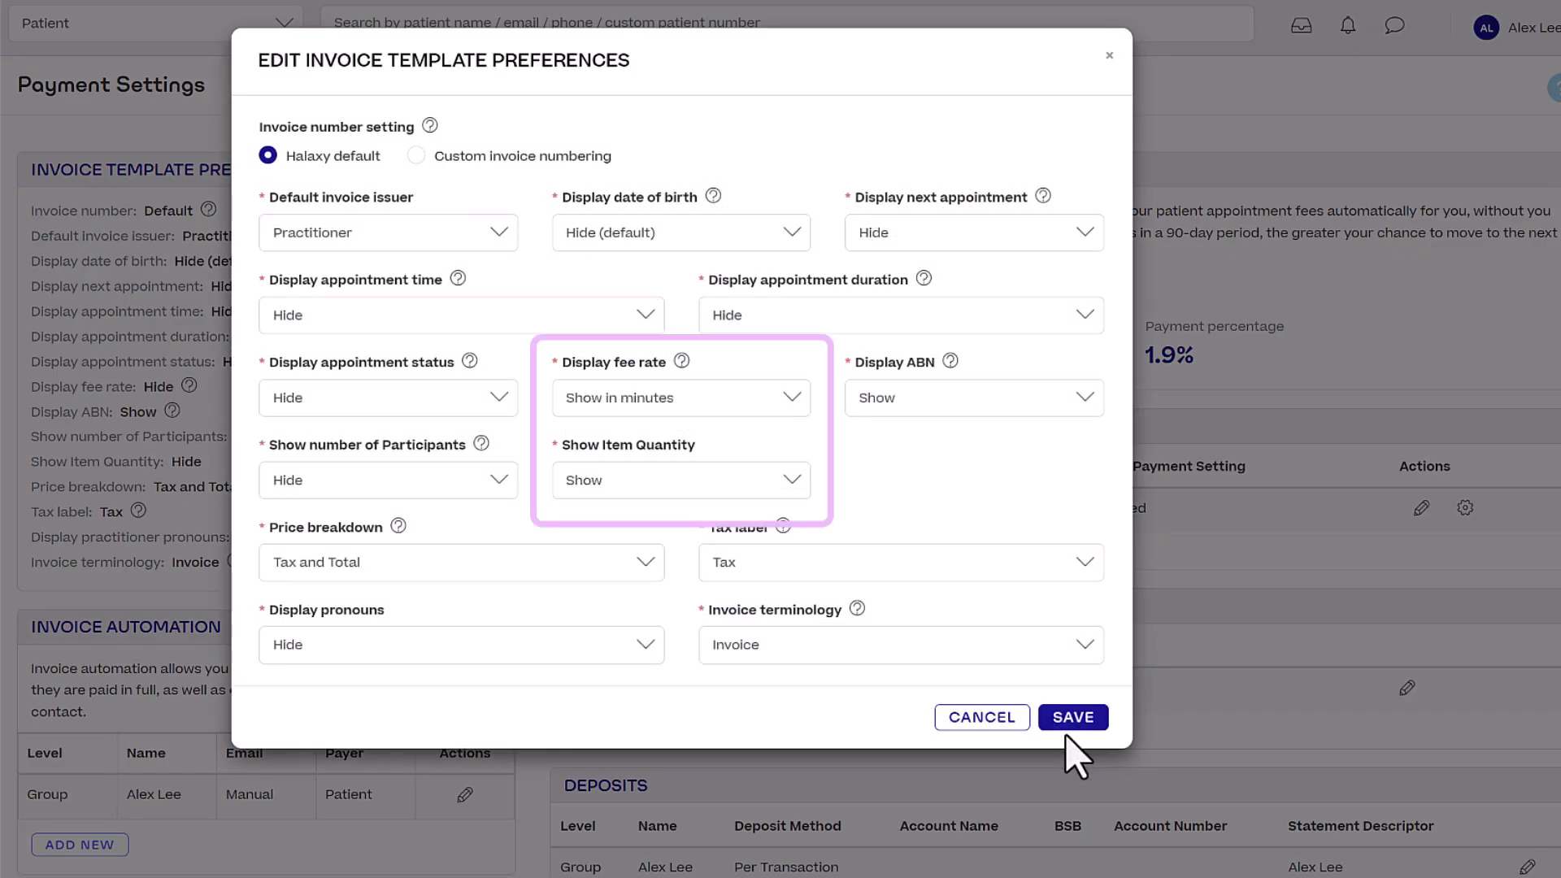
{"action": "left_click", "coordinate": [1070, 730]}
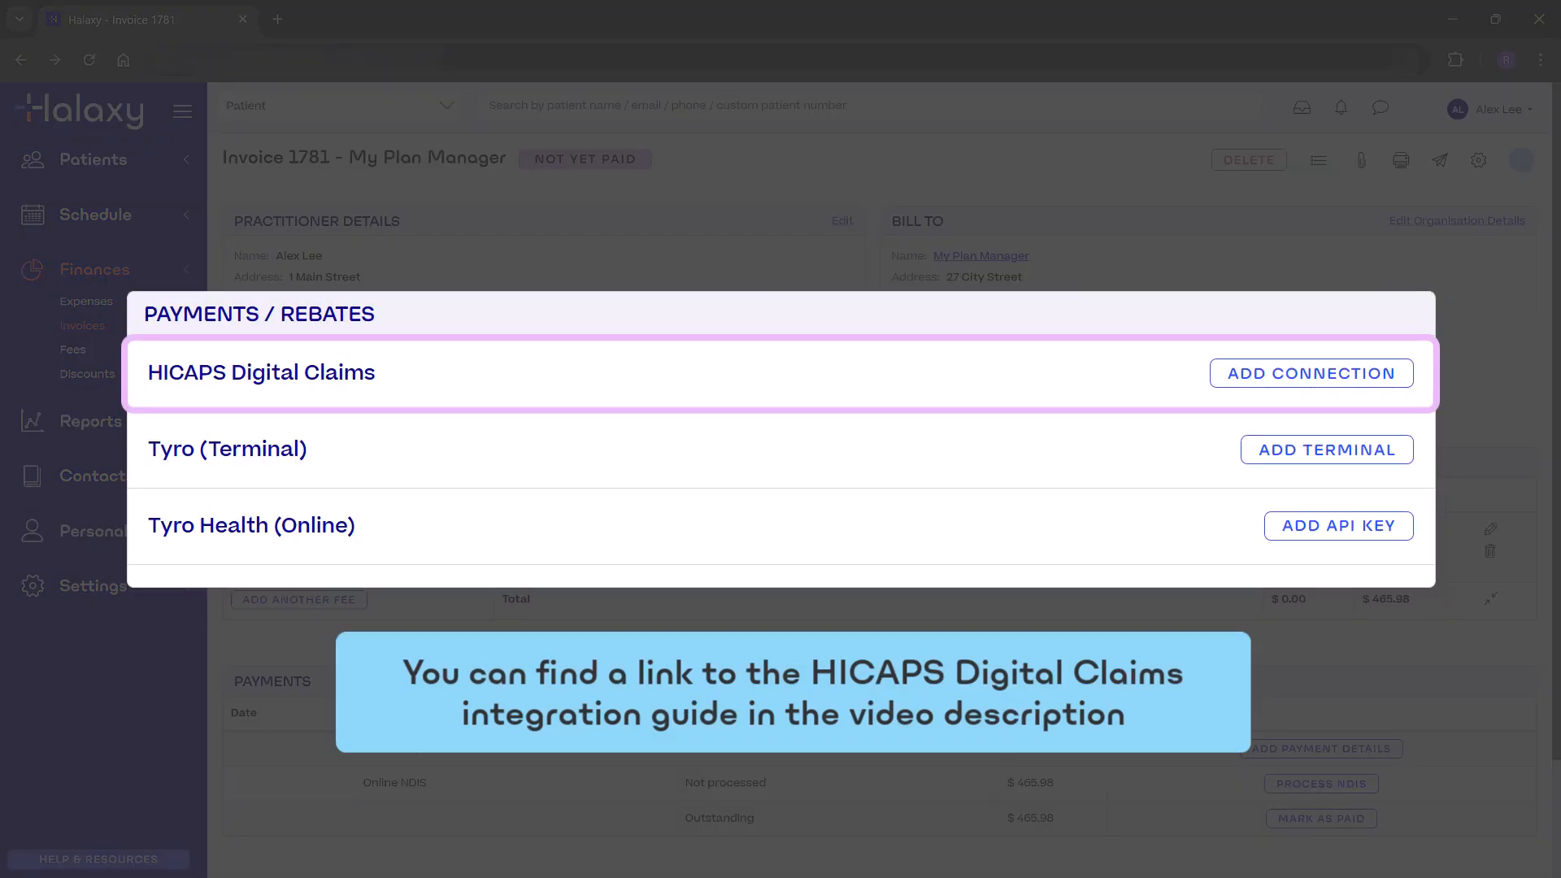
{"action": "scroll", "coordinate": [1487, 650], "scroll_direction": "down", "scroll_amount": 2}
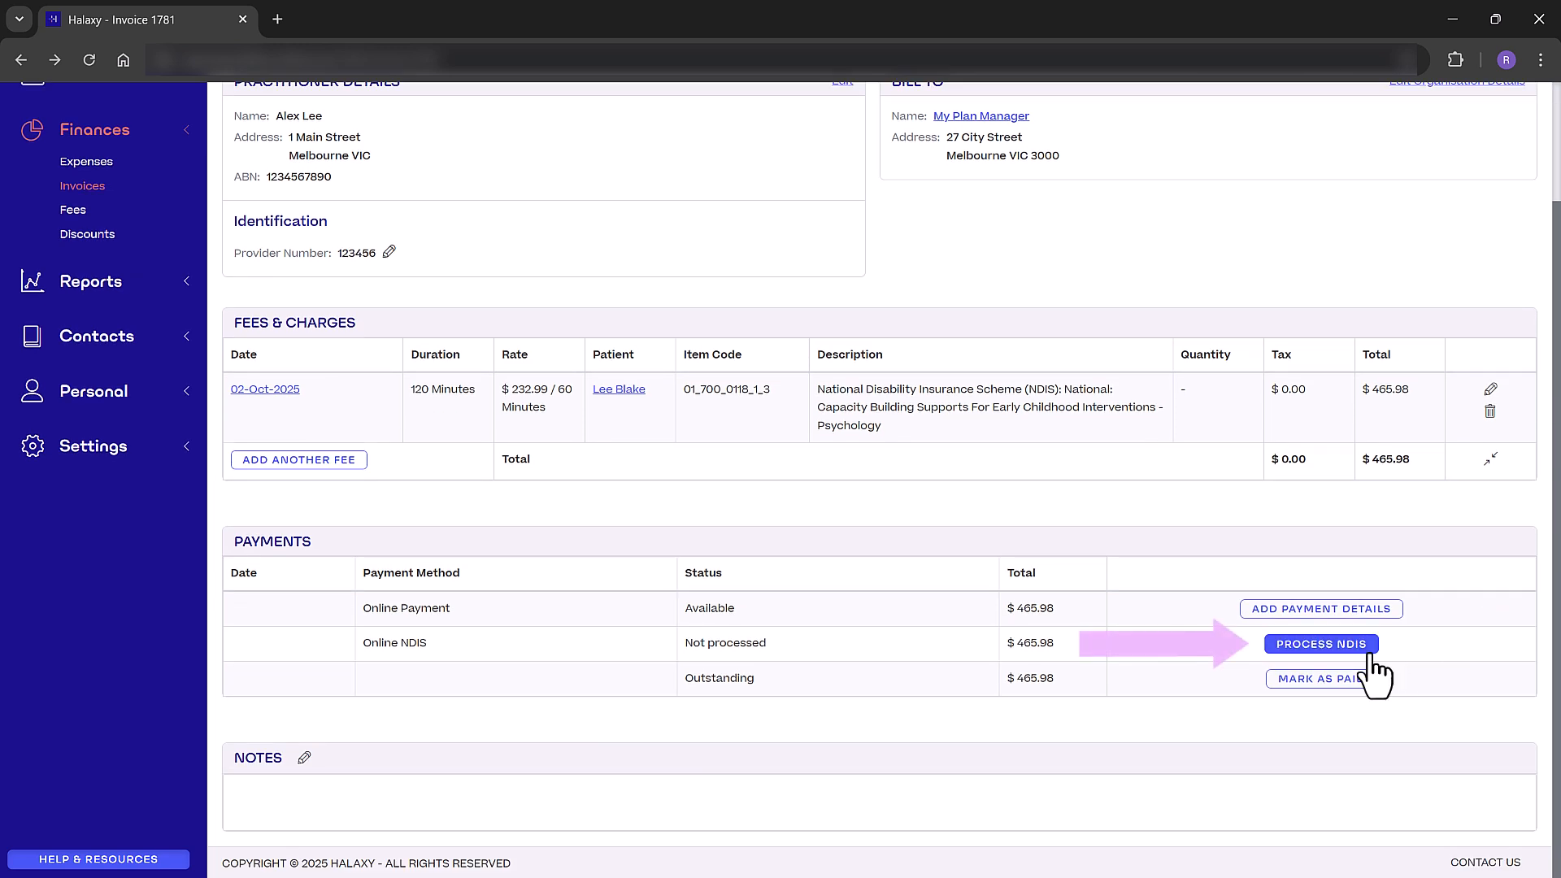
{"action": "scroll", "coordinate": [1429, 653], "scroll_direction": "up", "scroll_amount": 2}
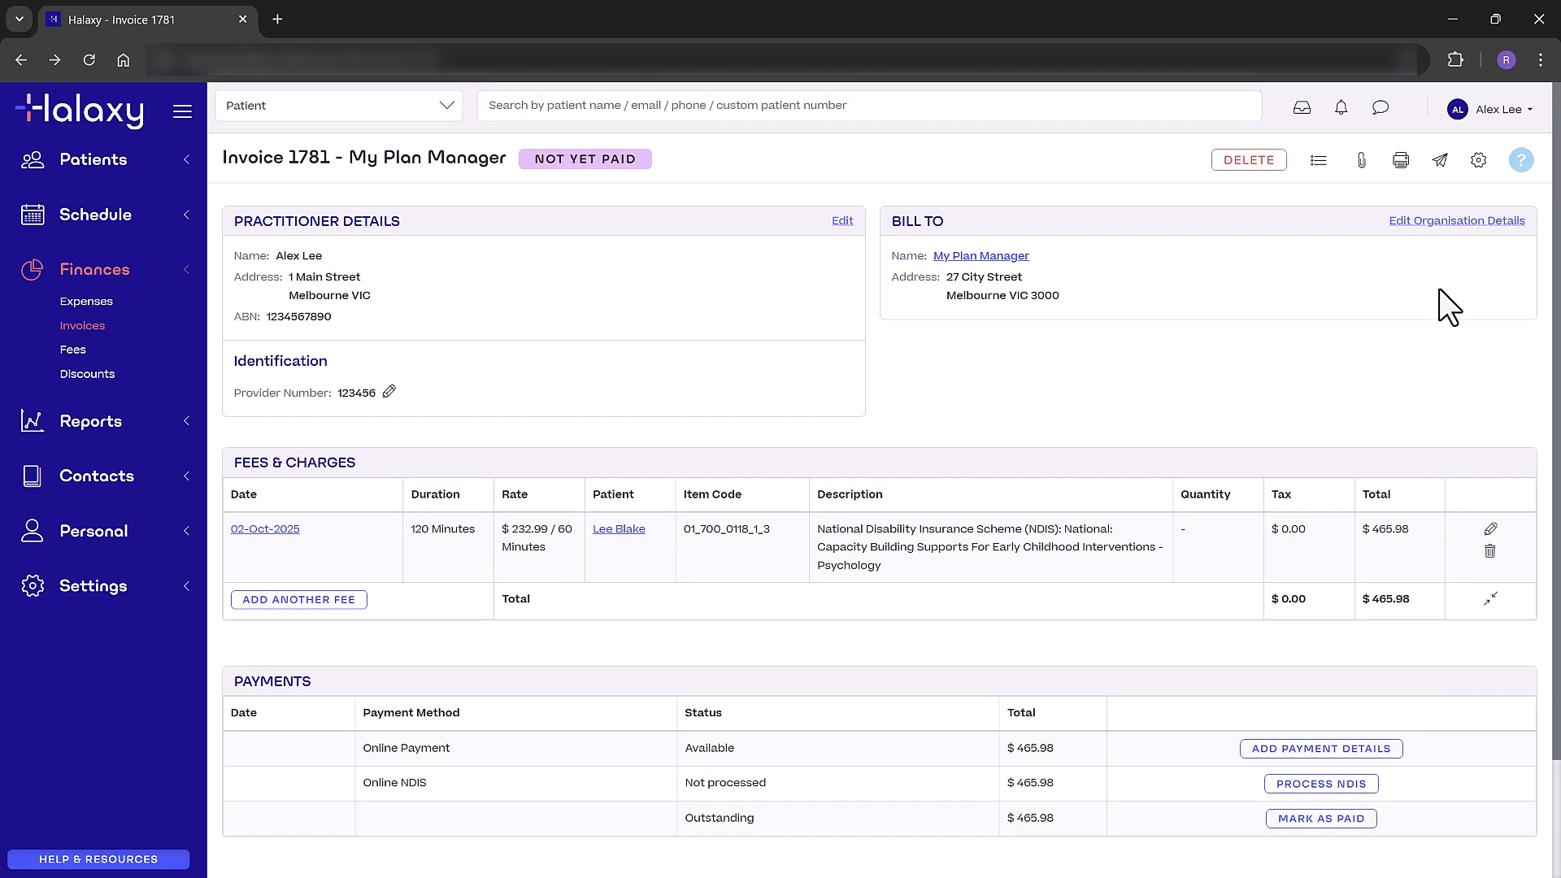